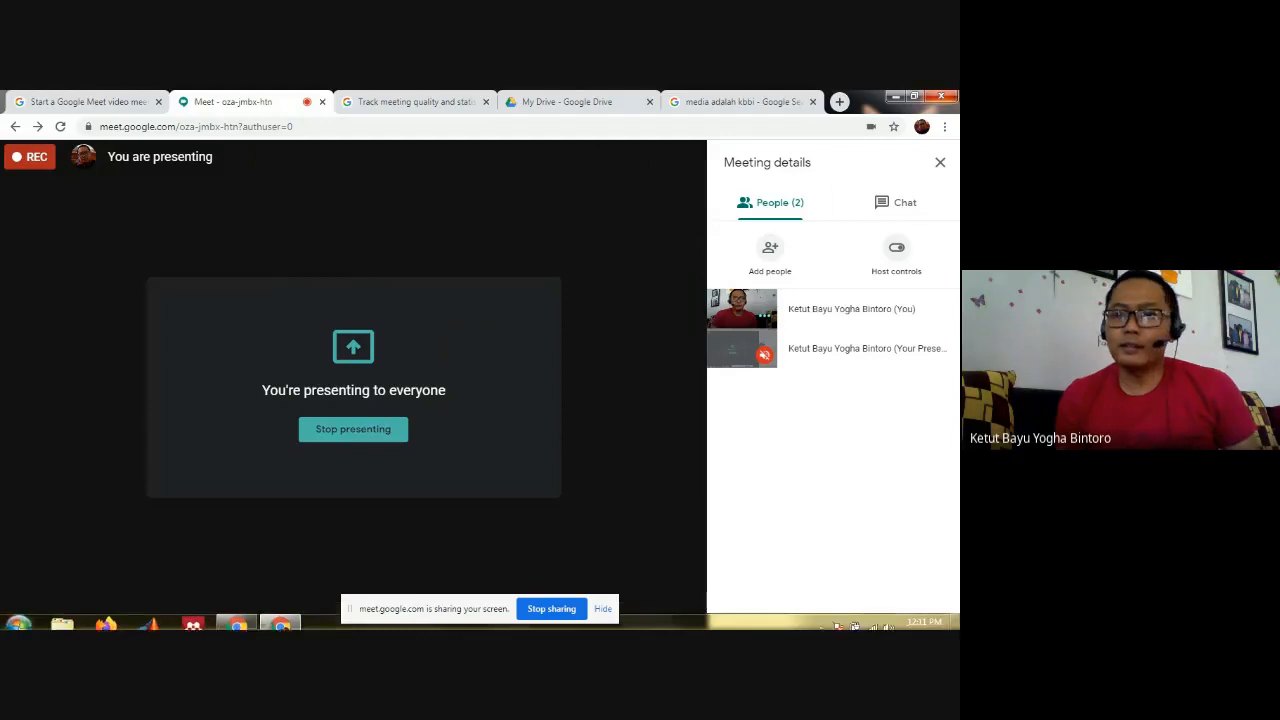
- Minimize the browser meeting window and launch VOSviewer from the desktop
{"action": "left_click", "coordinate": [895, 97]}
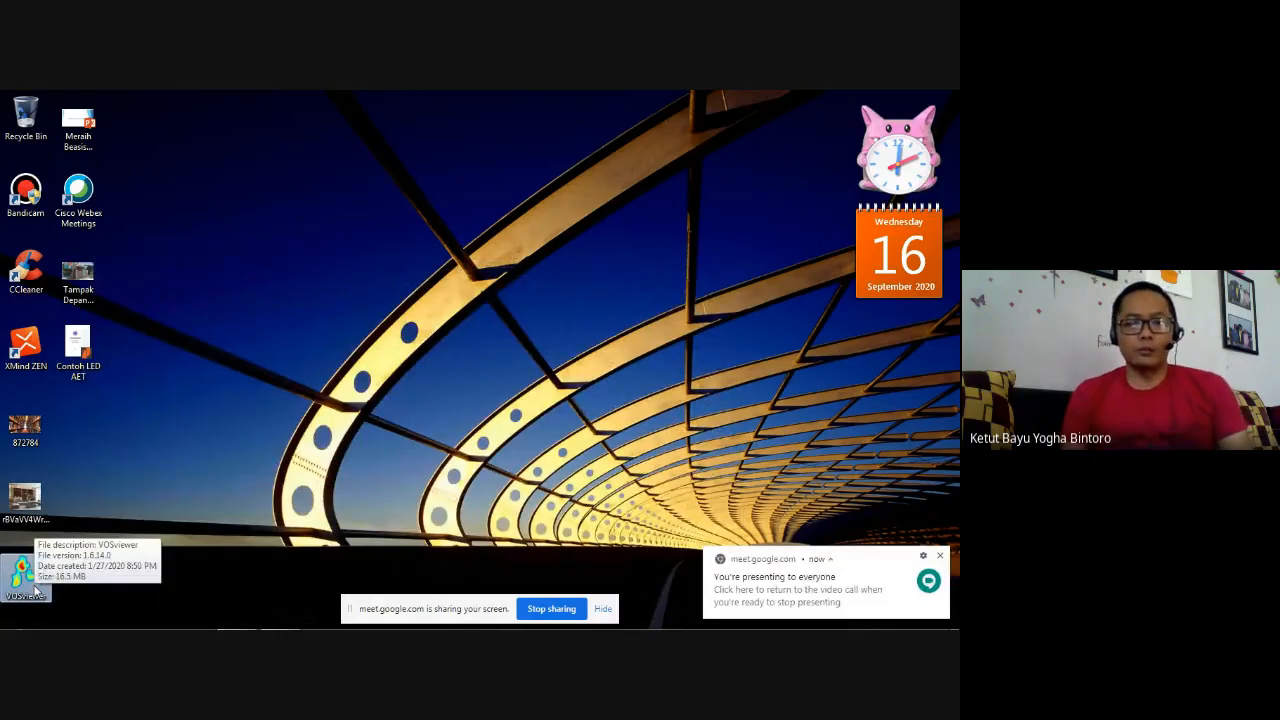
{"action": "left_click", "coordinate": [35, 585]}
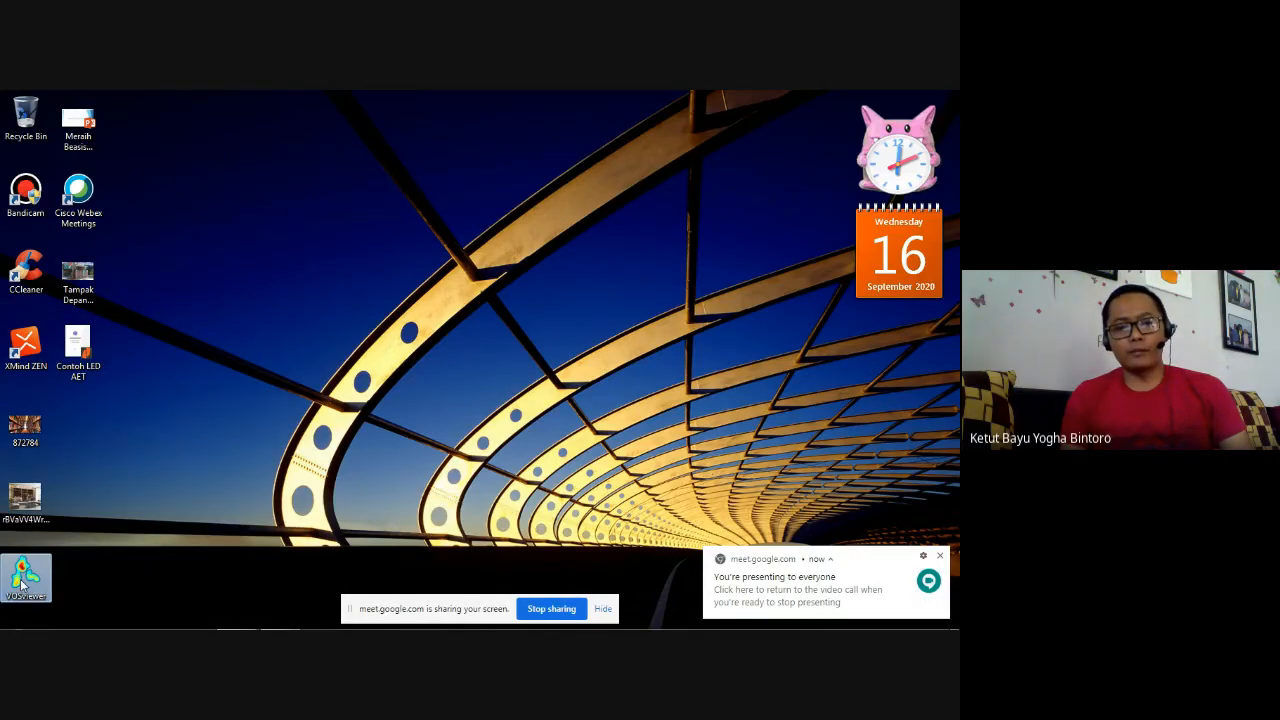
{"action": "double_click", "coordinate": [28, 578]}
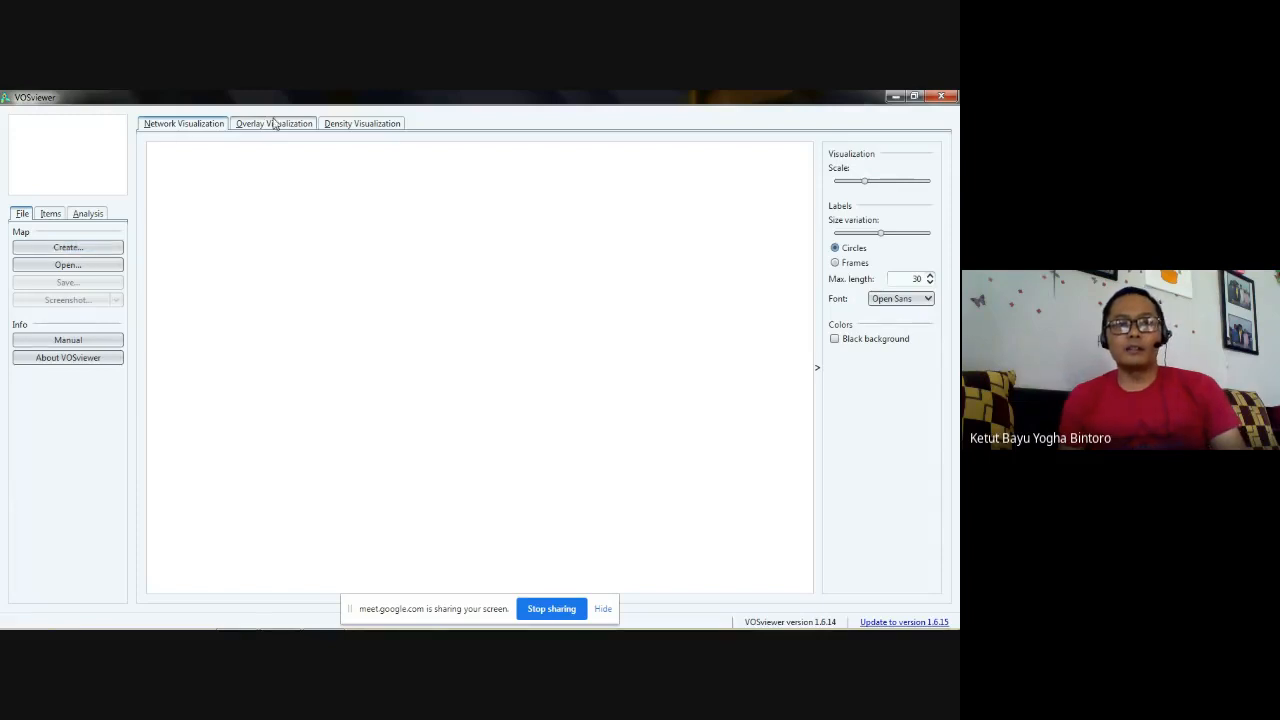
- Look through the Network, Overlay and Density Visualization views of the empty map
{"action": "left_click", "coordinate": [376, 124]}
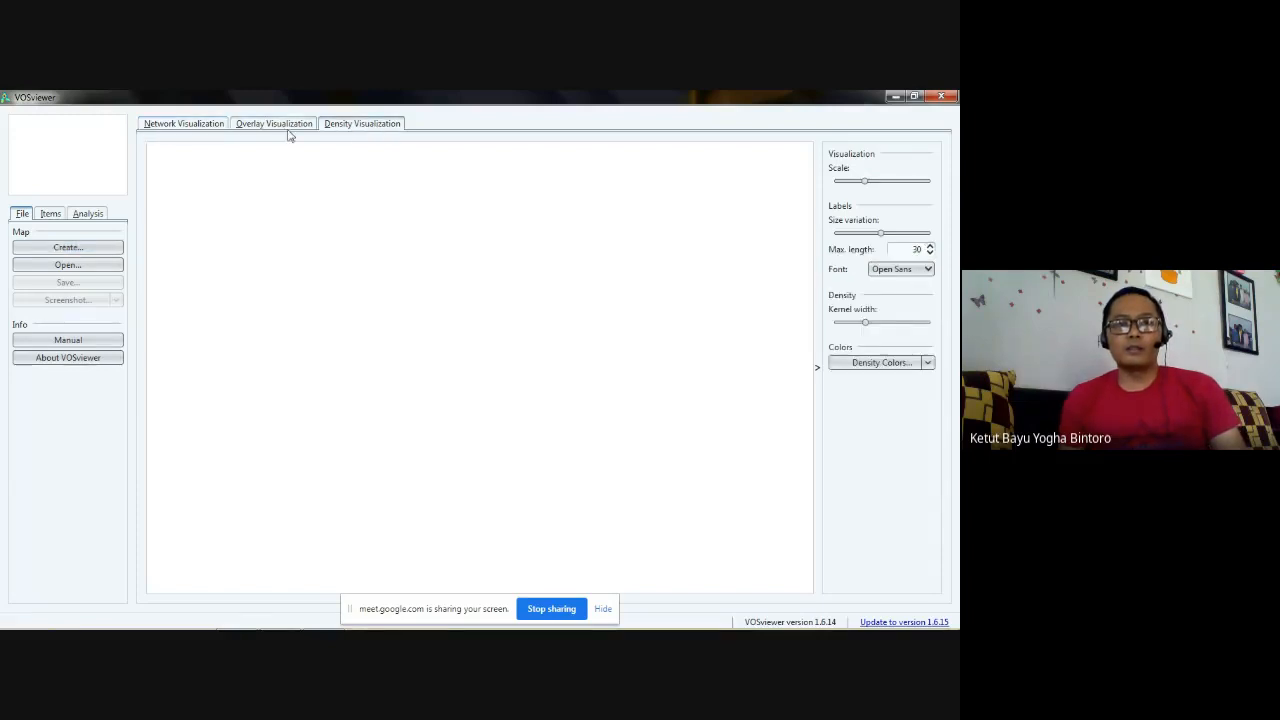
{"action": "left_click", "coordinate": [172, 126]}
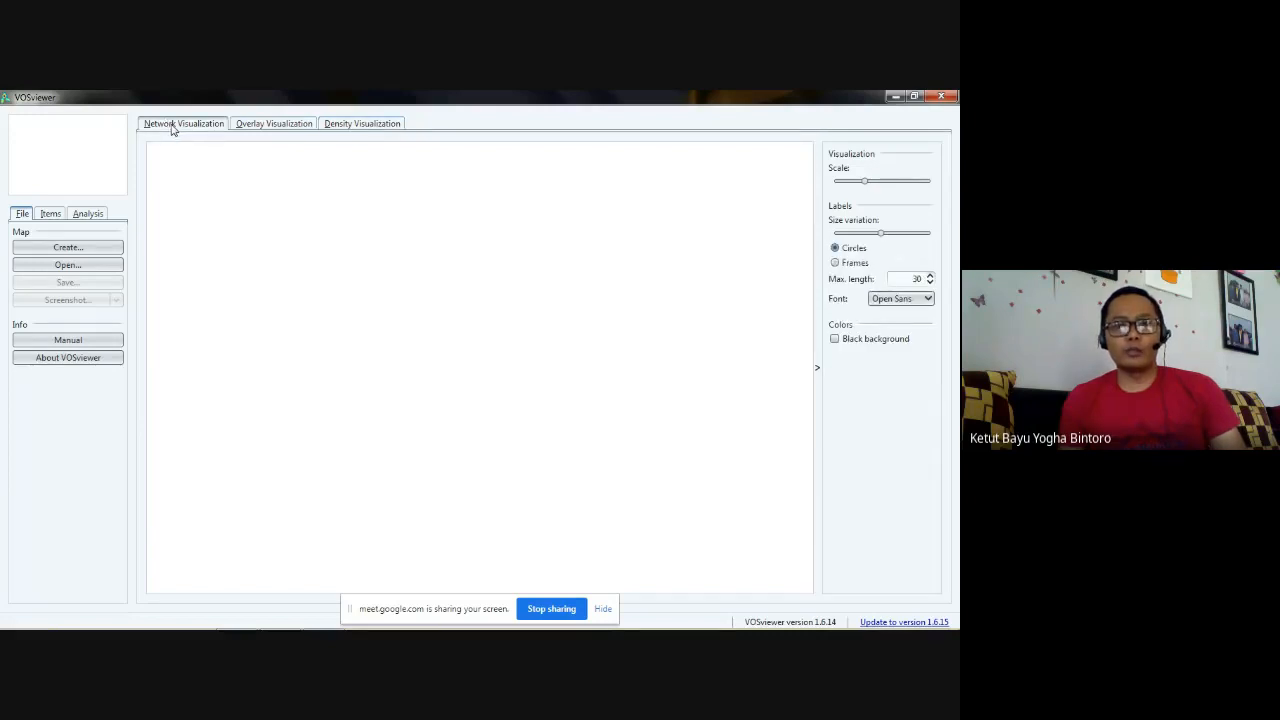
{"action": "left_click", "coordinate": [288, 128]}
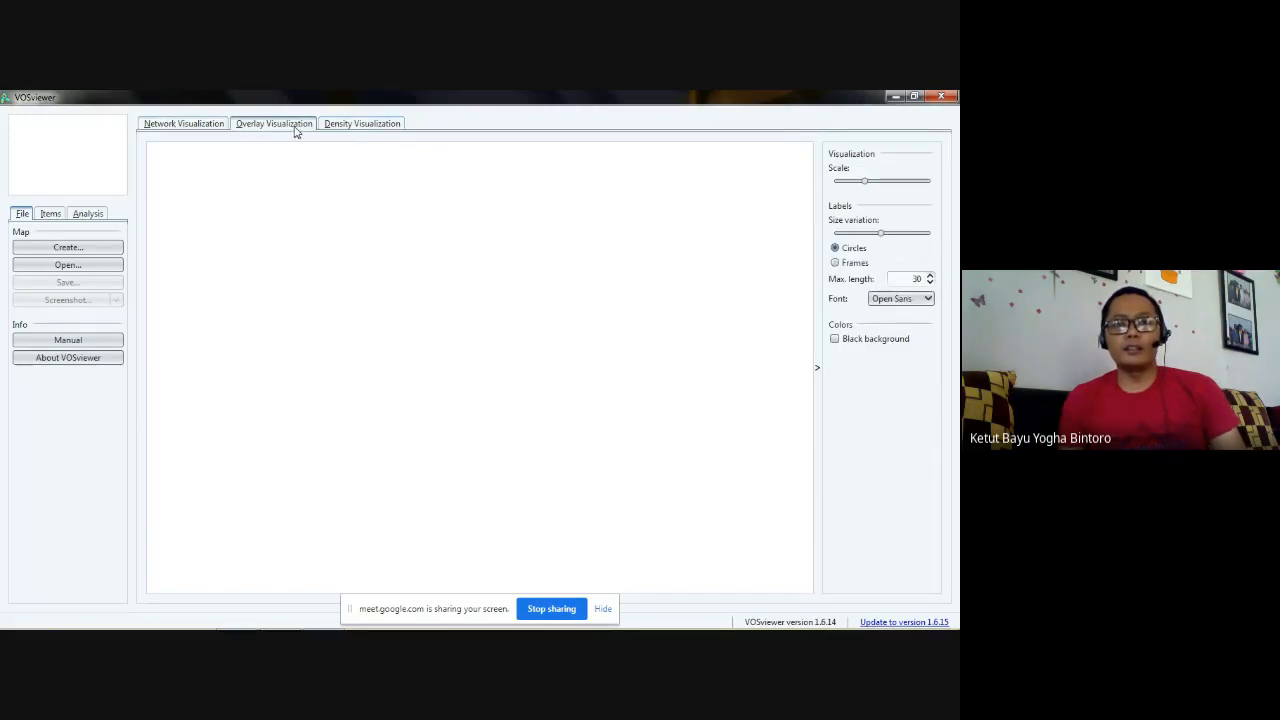
{"action": "left_click", "coordinate": [350, 128]}
{"action": "left_click", "coordinate": [205, 126]}
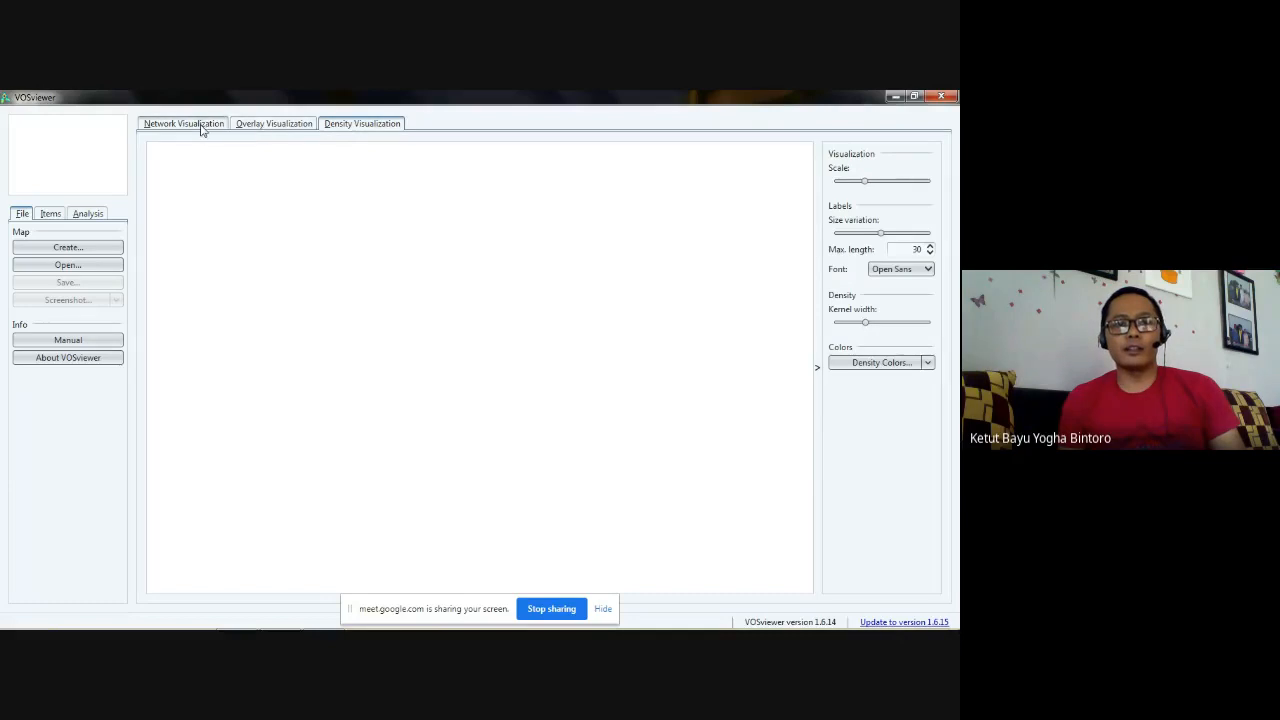
{"action": "left_click", "coordinate": [277, 128]}
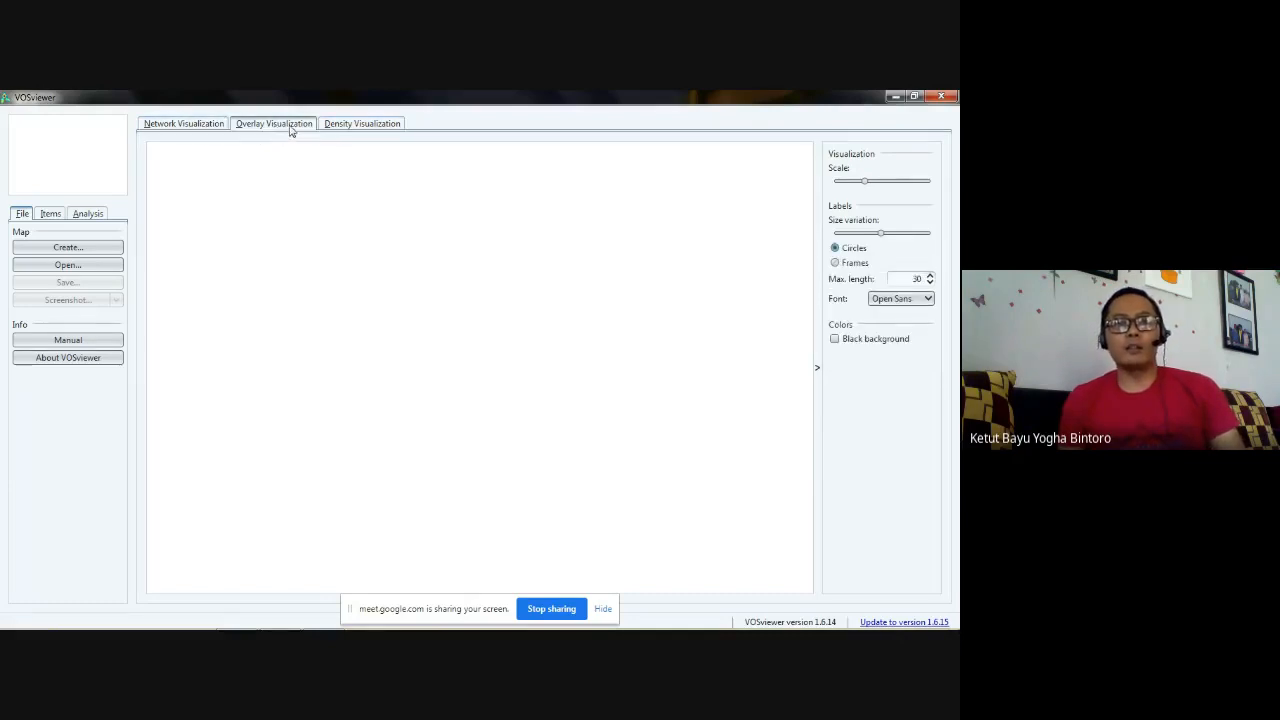
{"action": "left_click", "coordinate": [350, 127]}
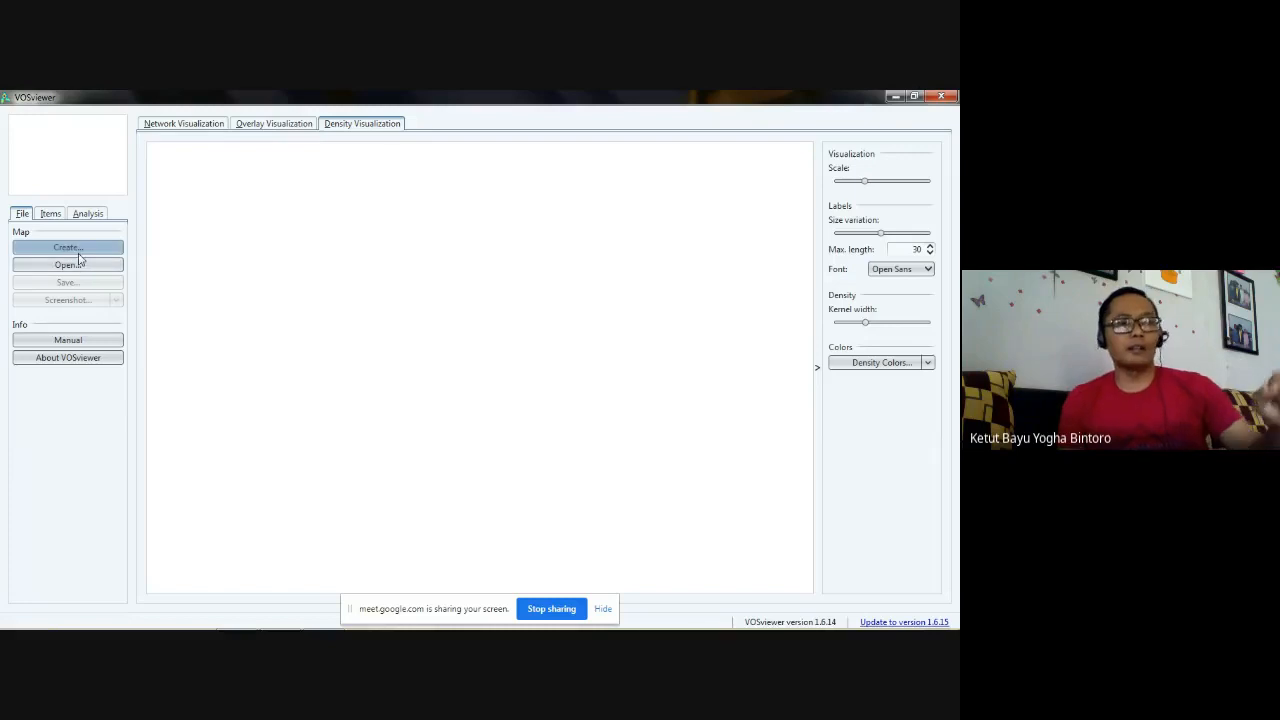
- Start creating a new map based on text data and proceed to the data source choice
{"action": "left_click", "coordinate": [82, 254]}
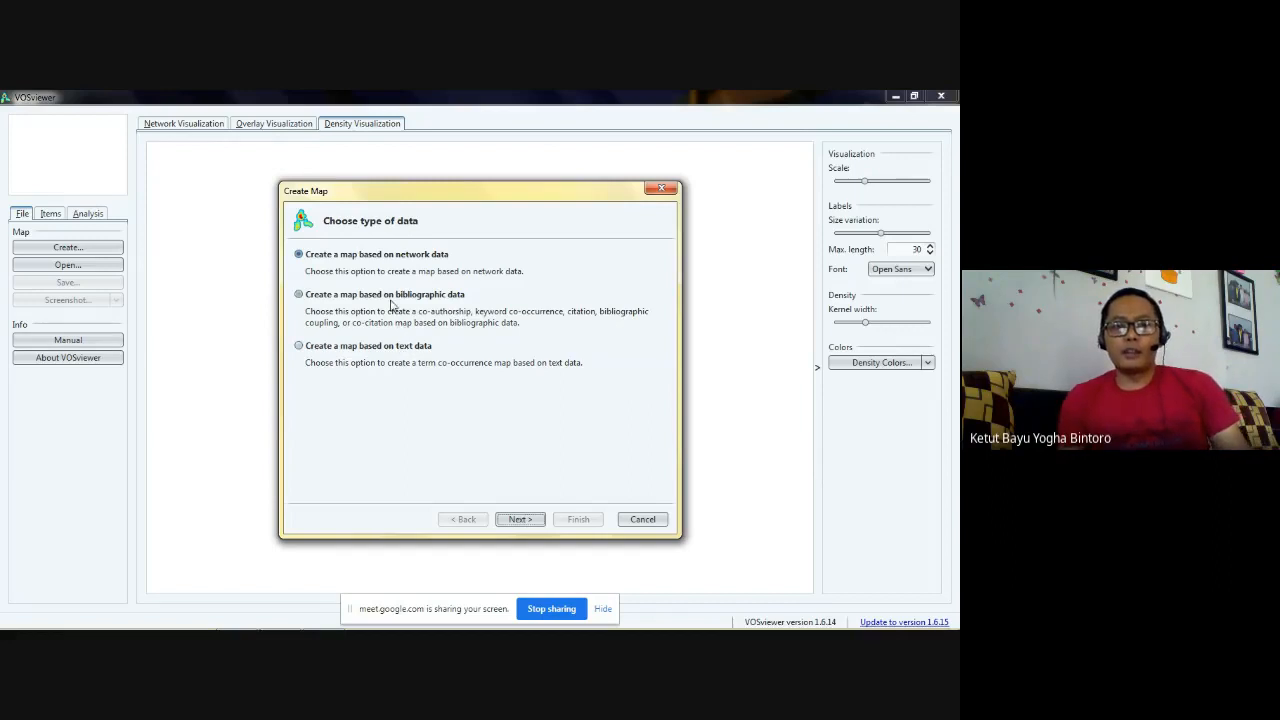
{"action": "left_click", "coordinate": [351, 348]}
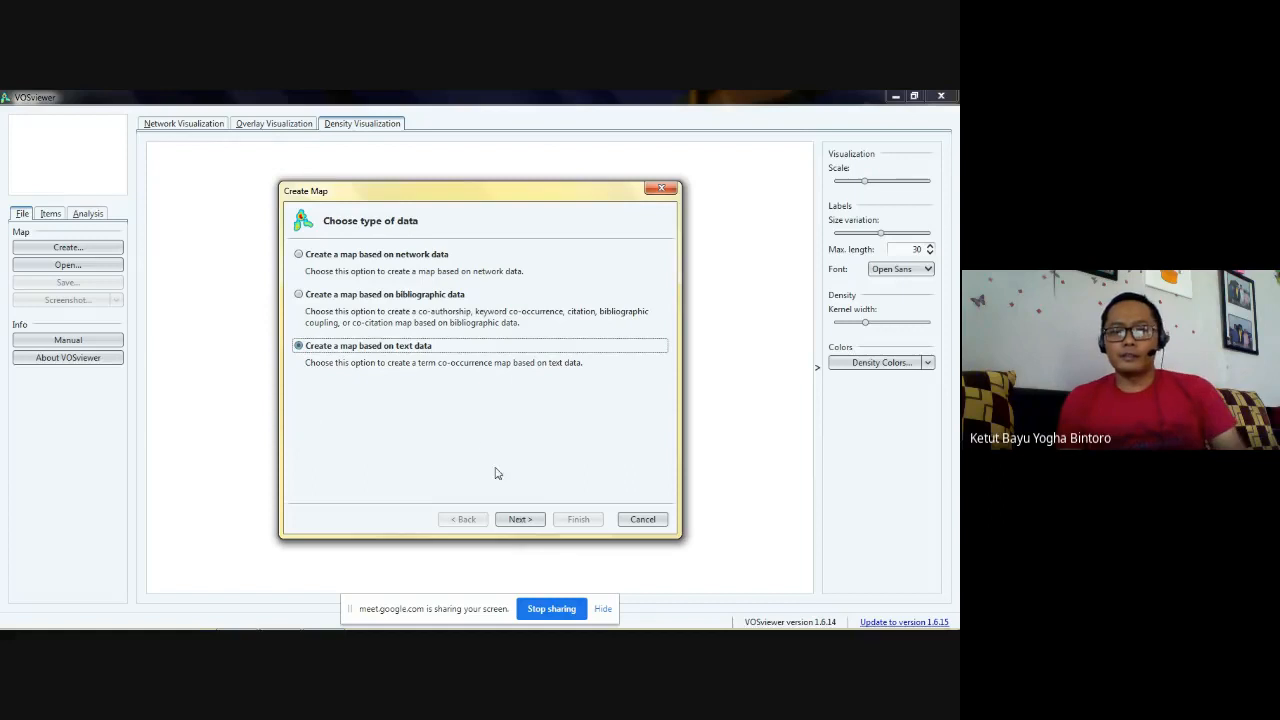
{"action": "left_click", "coordinate": [516, 521]}
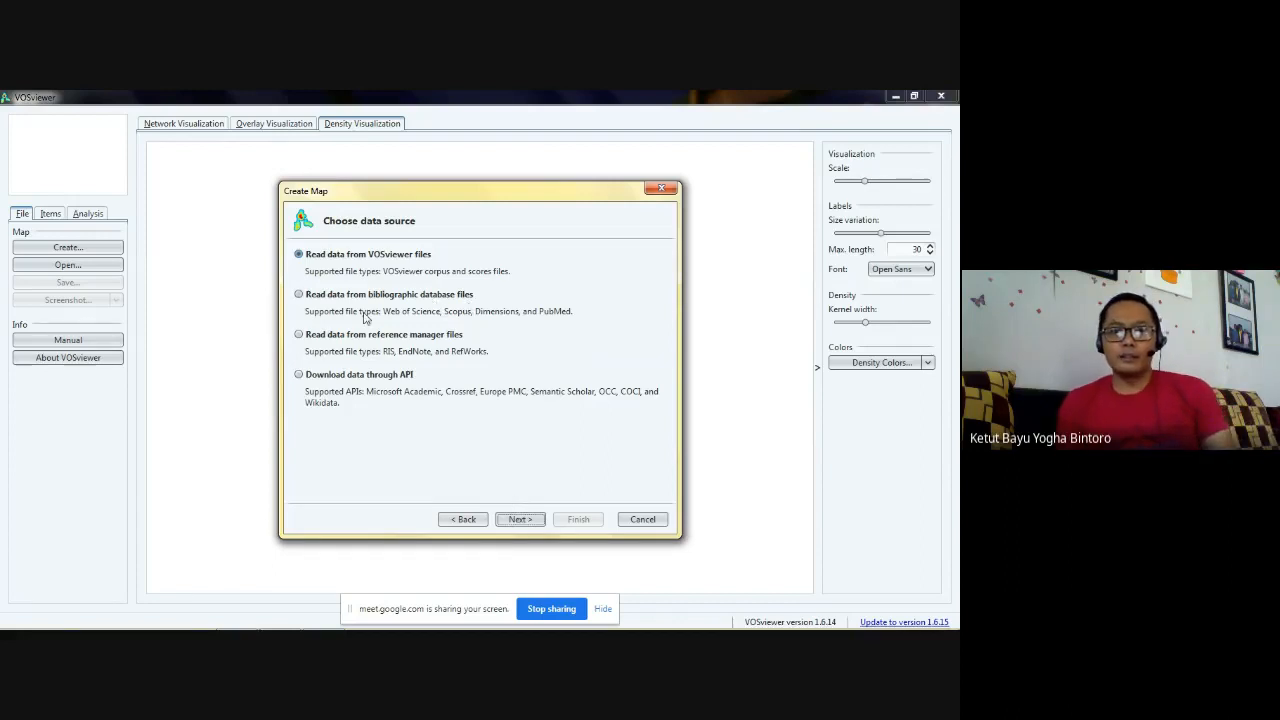
- Choose reference manager files as the map's data source and continue to file selection
{"action": "left_click", "coordinate": [298, 295]}
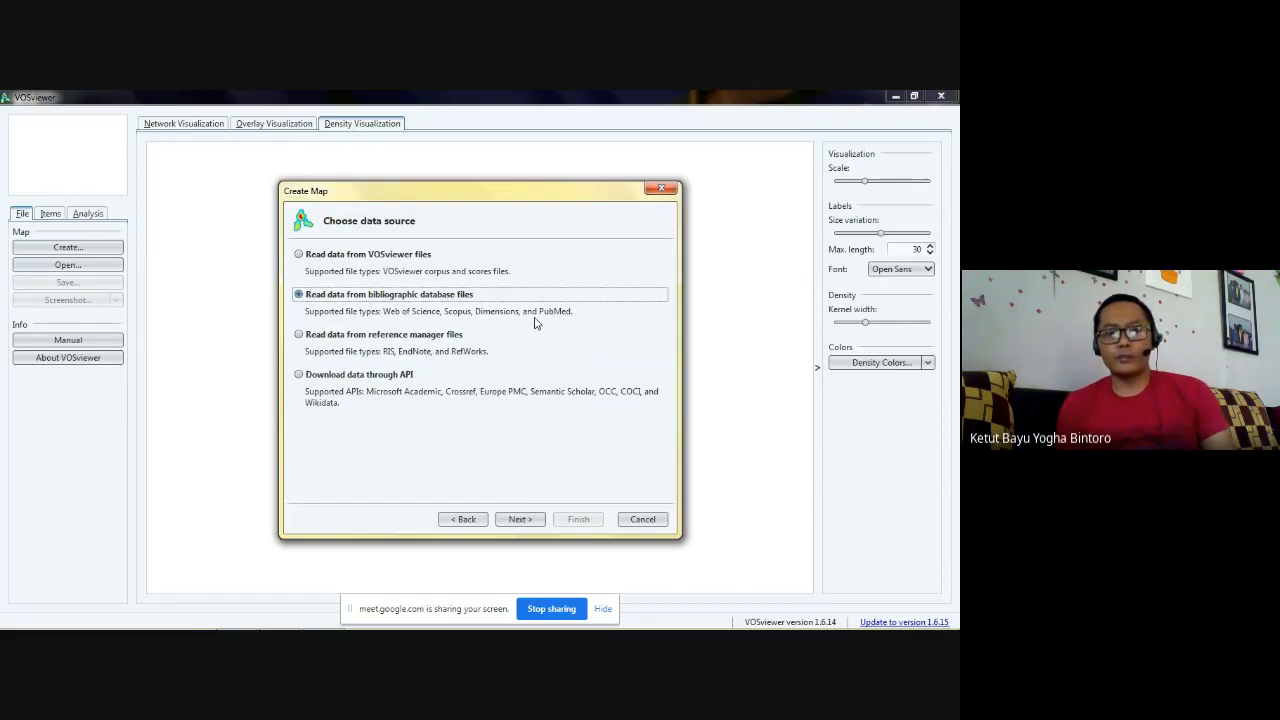
{"action": "left_click", "coordinate": [298, 340]}
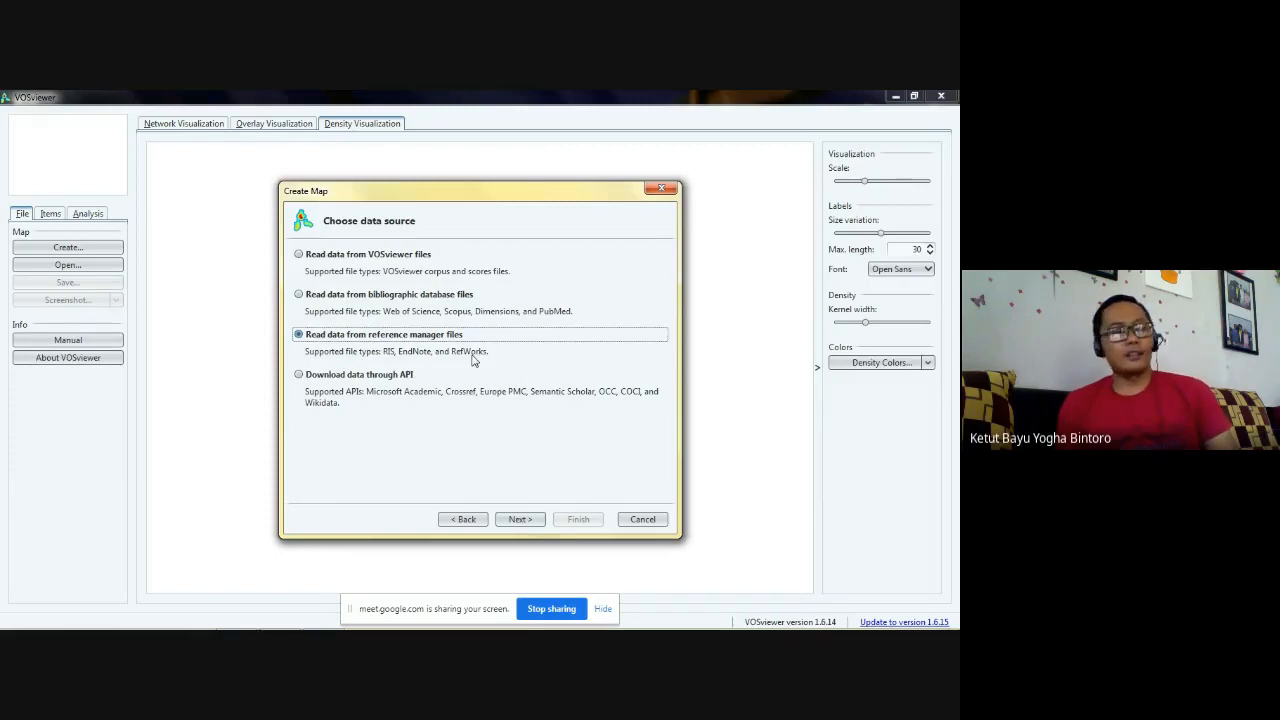
{"action": "left_click", "coordinate": [393, 380]}
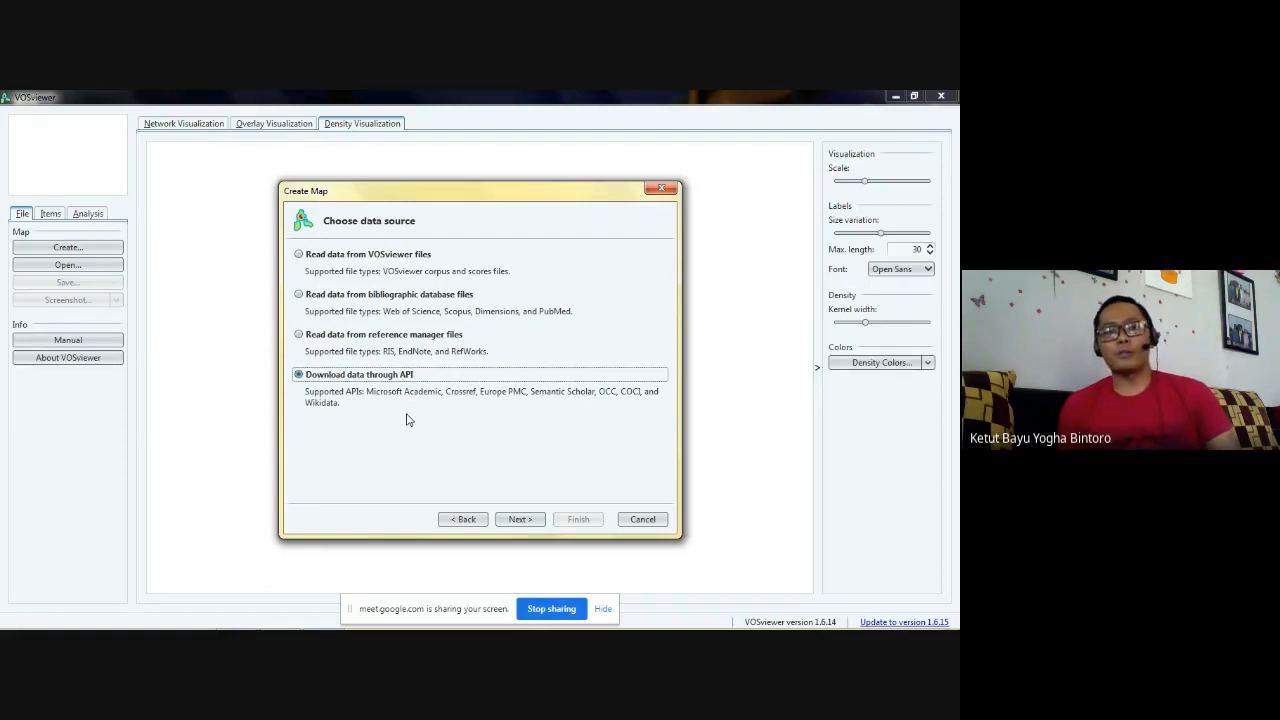
{"action": "left_click", "coordinate": [398, 338]}
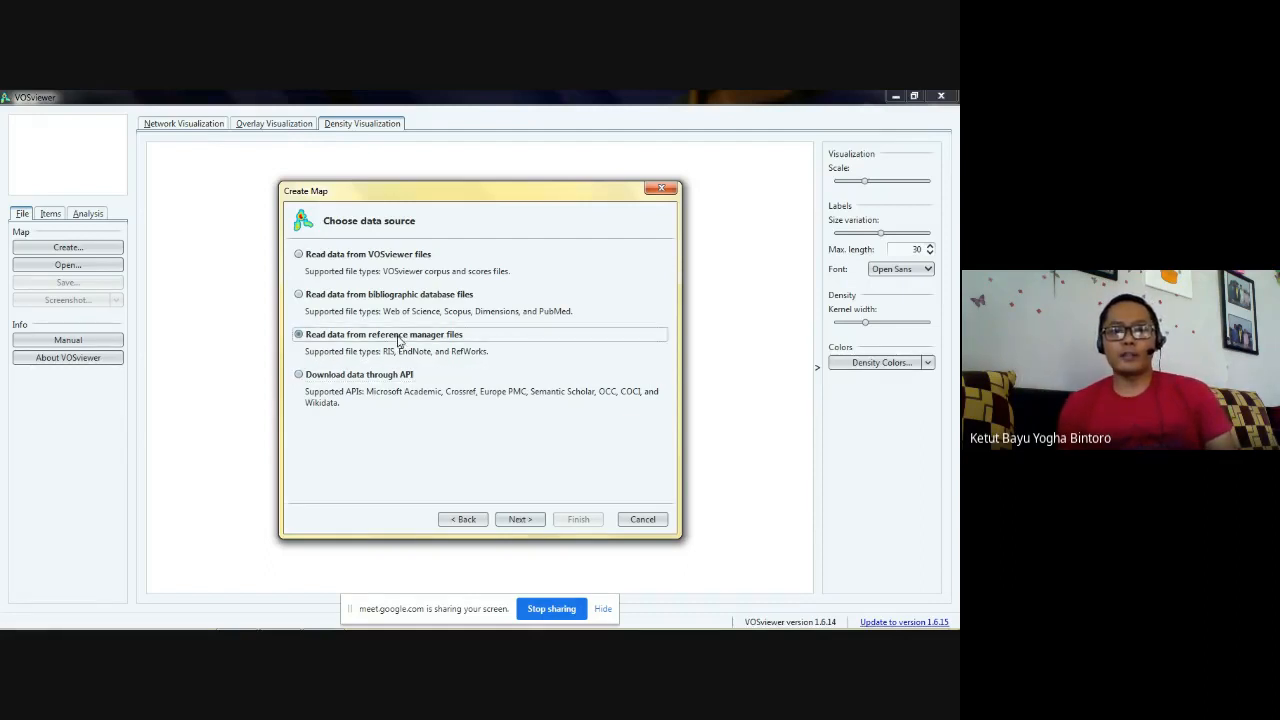
{"action": "left_click", "coordinate": [518, 519]}
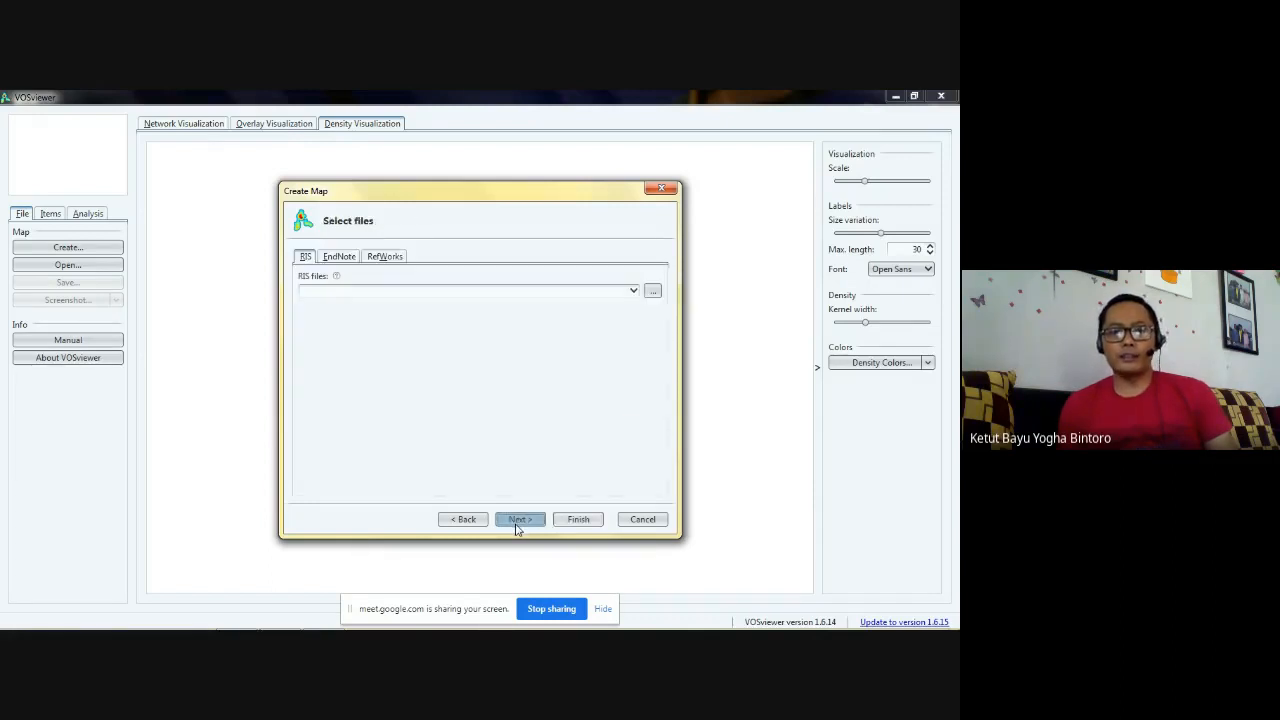
- Browse for RIS files in the folder Latihan Publish and Perish inside UGM on drive D
{"action": "left_click", "coordinate": [651, 292]}
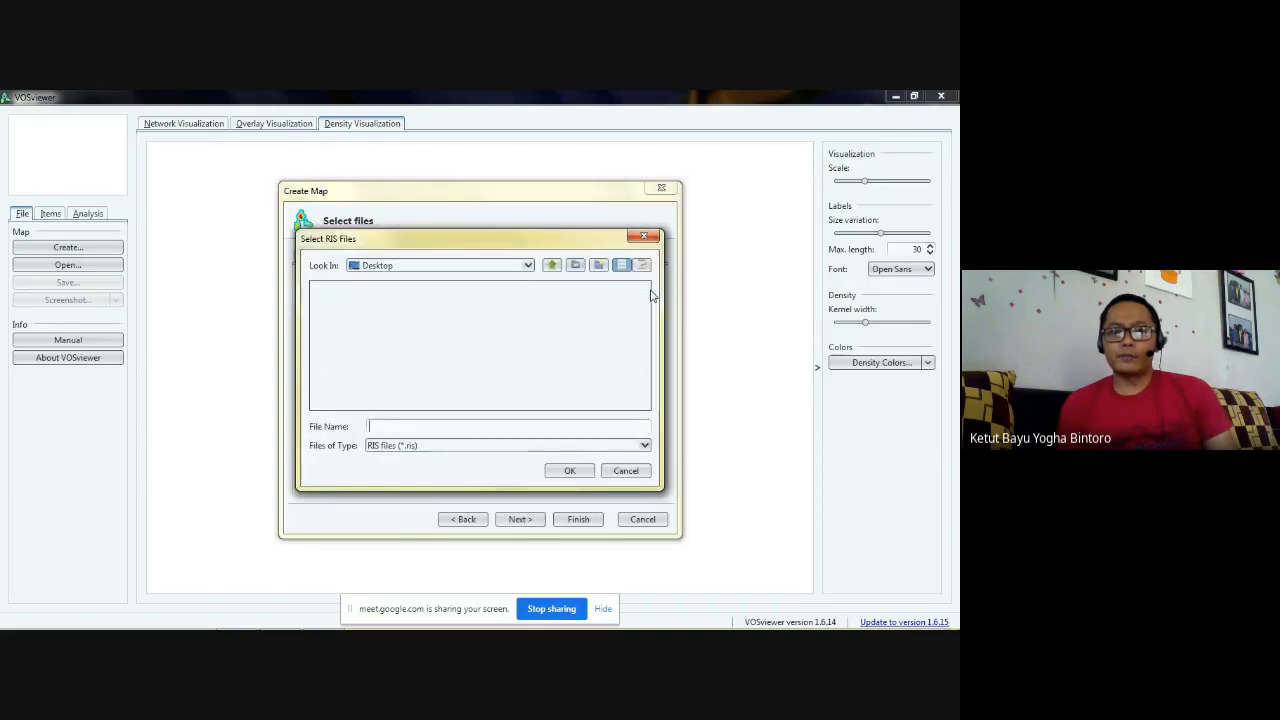
{"action": "left_click", "coordinate": [529, 267]}
{"action": "left_click", "coordinate": [483, 299]}
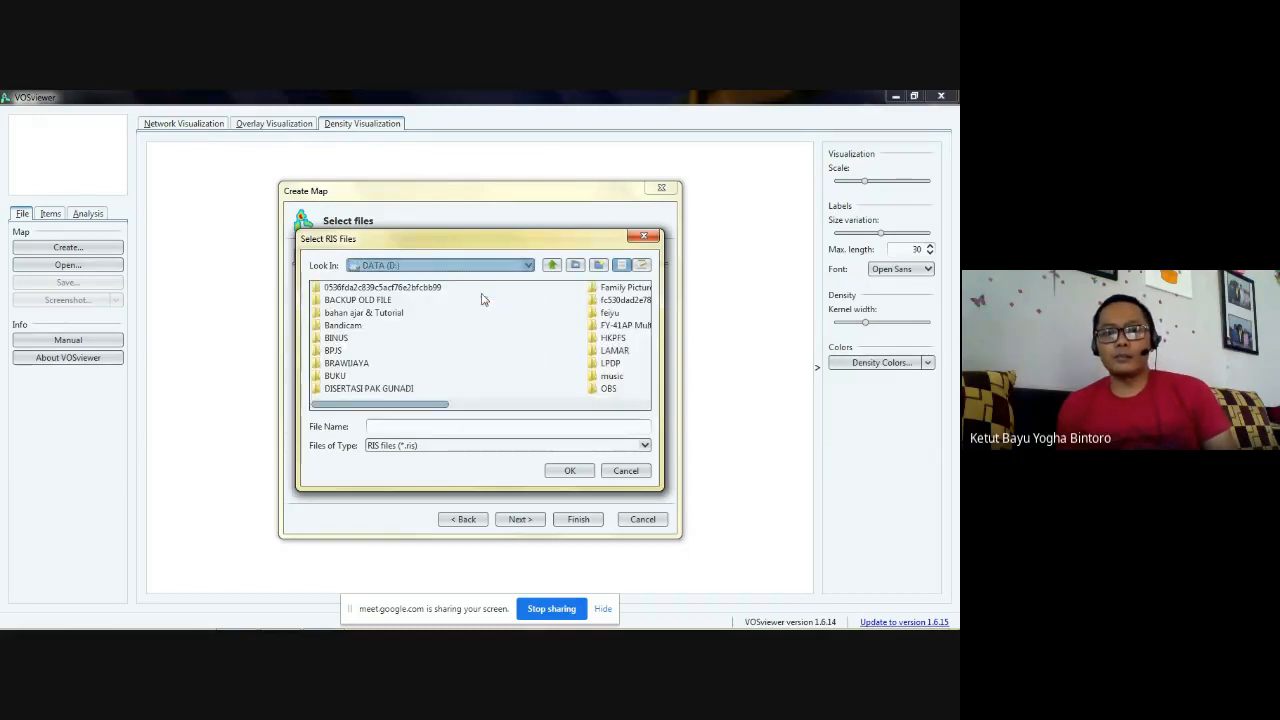
{"action": "left_click", "coordinate": [609, 364]}
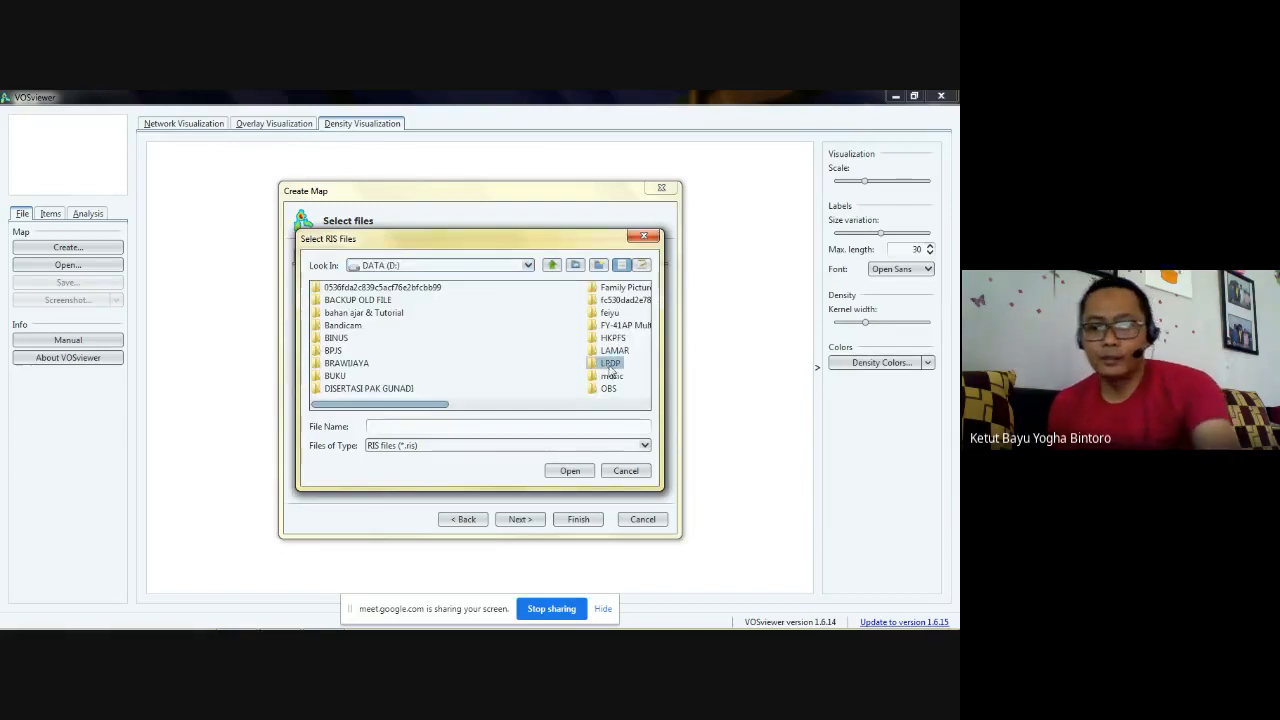
{"action": "key", "text": "u"}
{"action": "key", "text": "Return"}
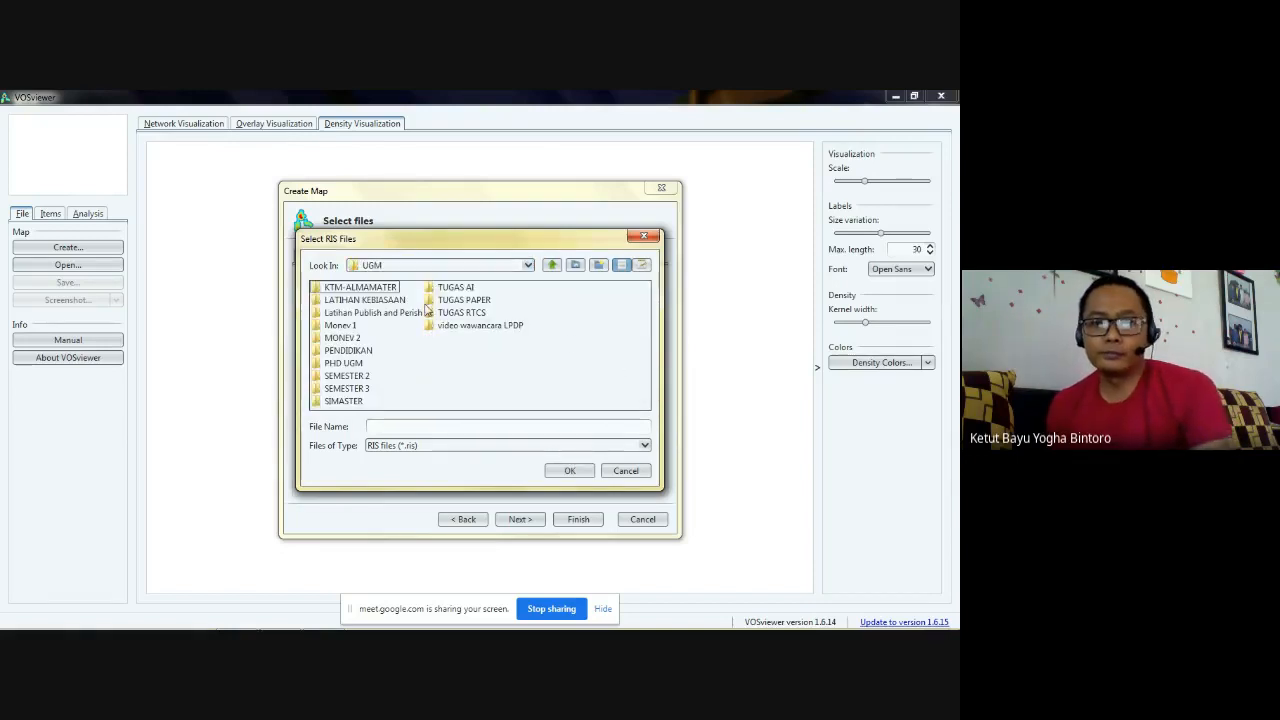
{"action": "double_click", "coordinate": [369, 313]}
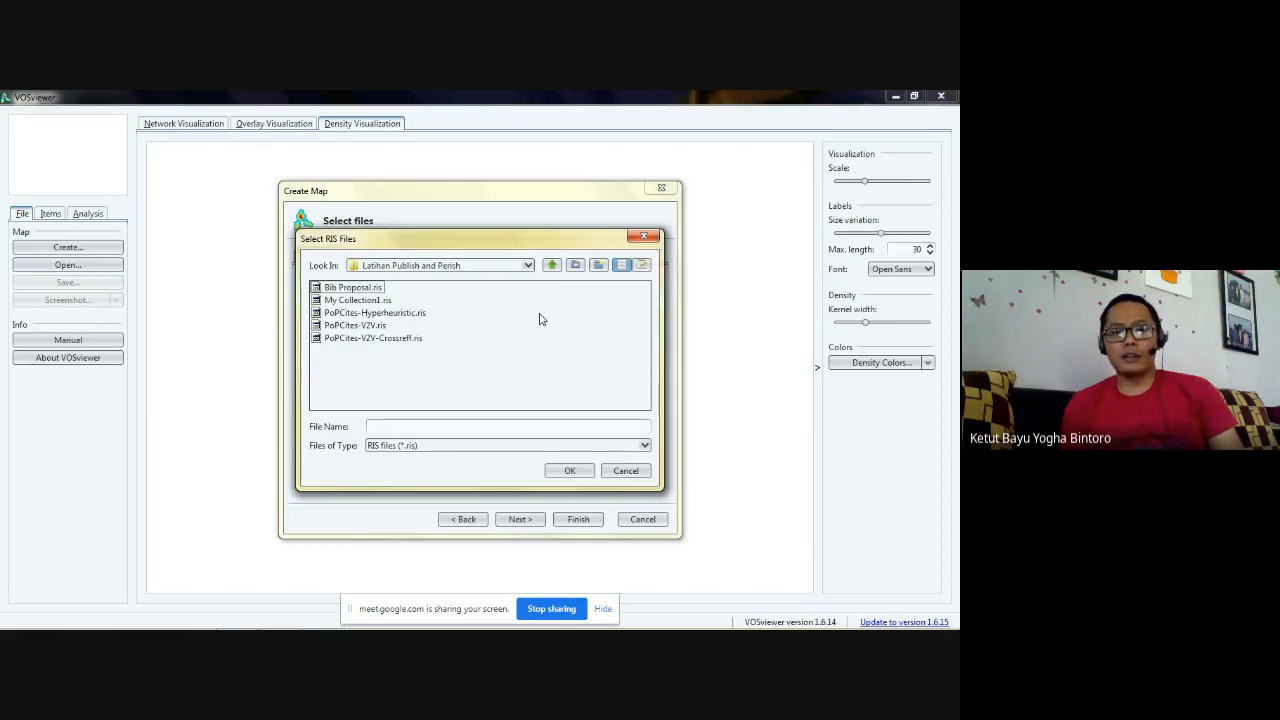
- Load My Collection1.ris as the RIS file for the map
{"action": "left_click", "coordinate": [380, 300]}
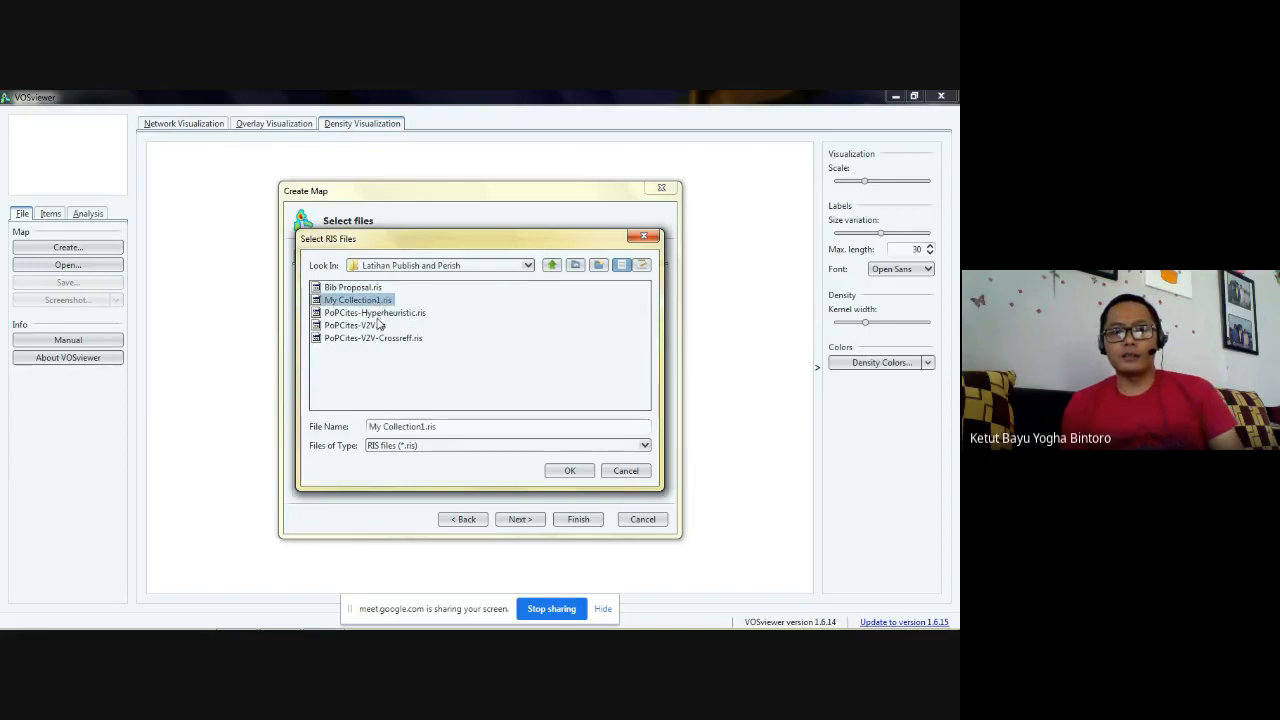
{"action": "left_click", "coordinate": [380, 313]}
{"action": "left_click", "coordinate": [375, 326]}
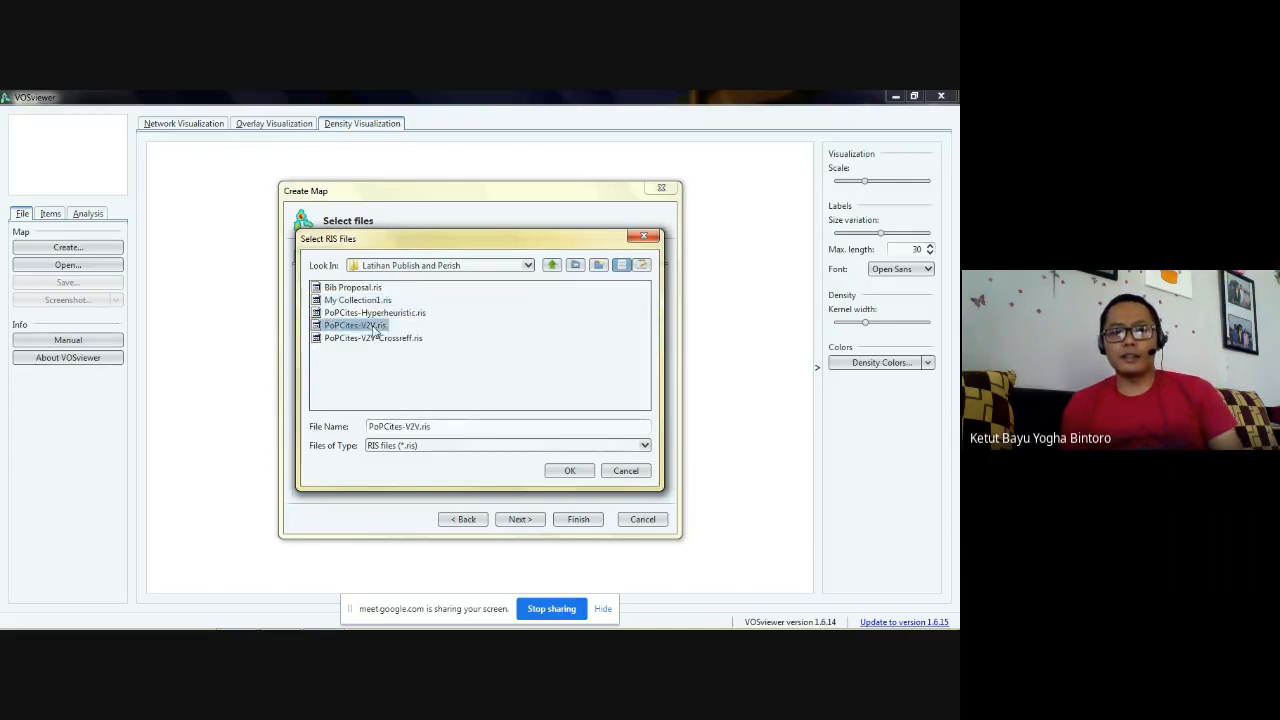
{"action": "left_click", "coordinate": [376, 337]}
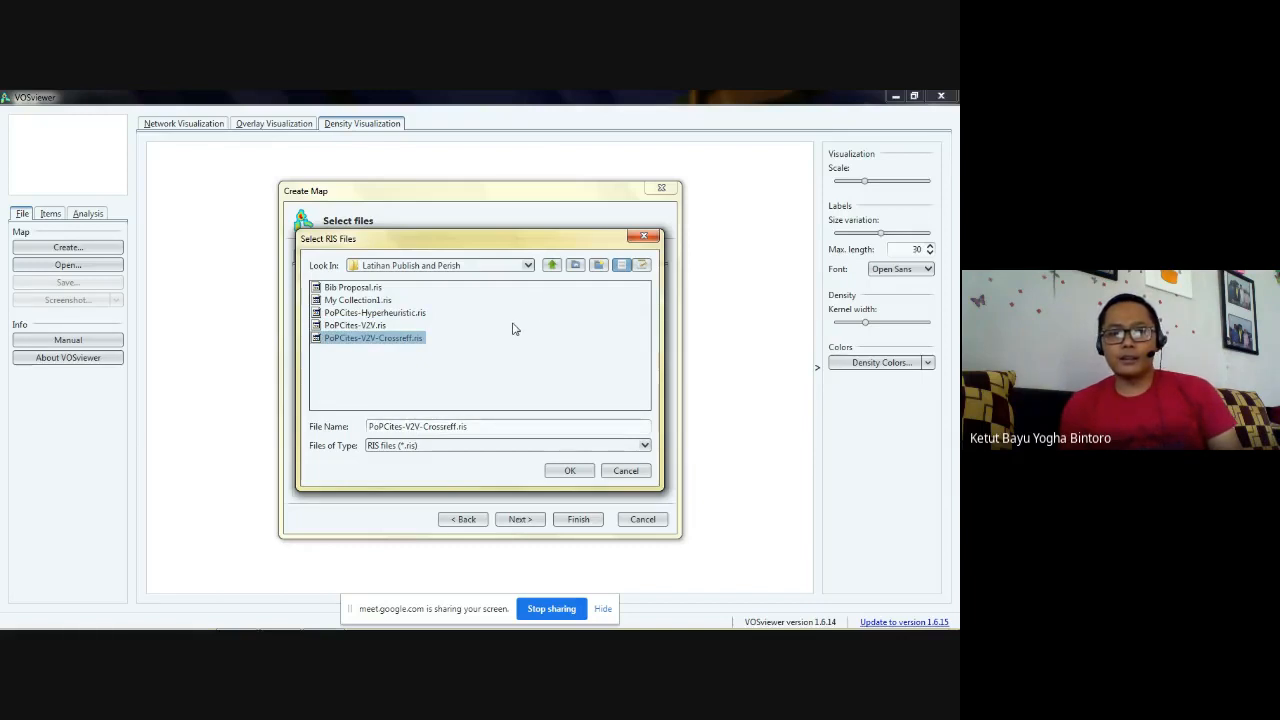
{"action": "left_click", "coordinate": [377, 302]}
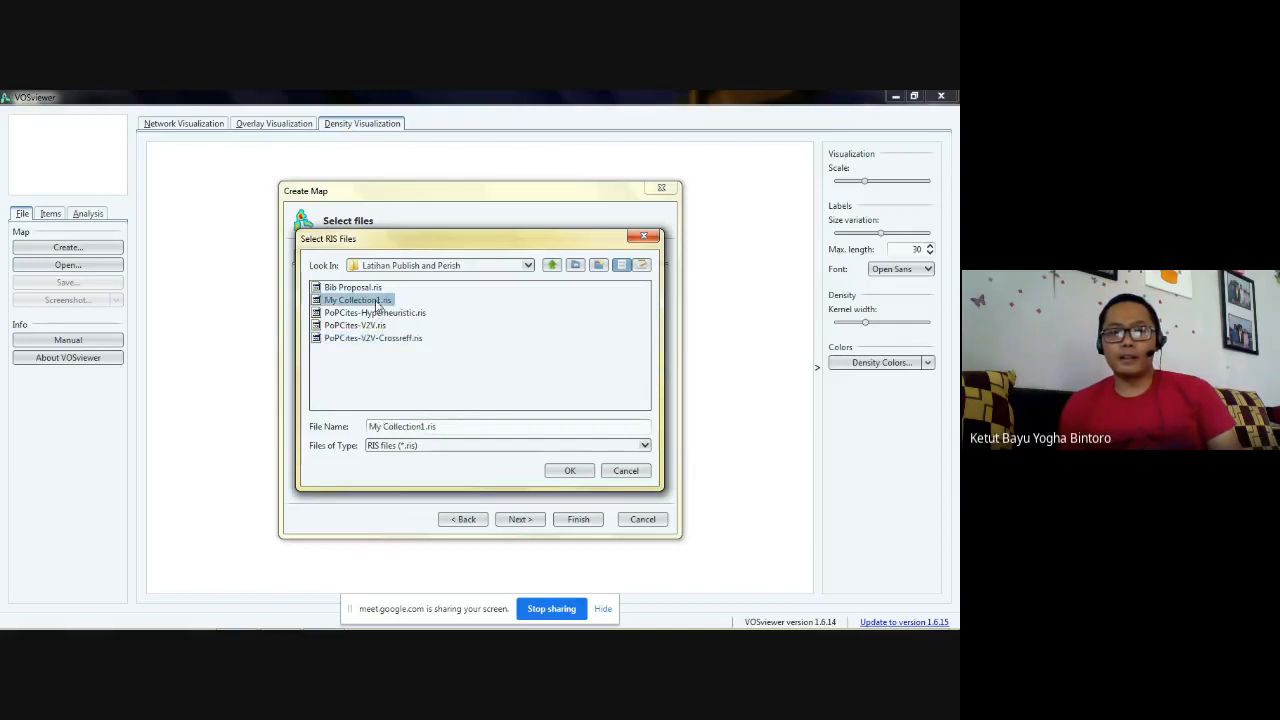
{"action": "left_click", "coordinate": [567, 472]}
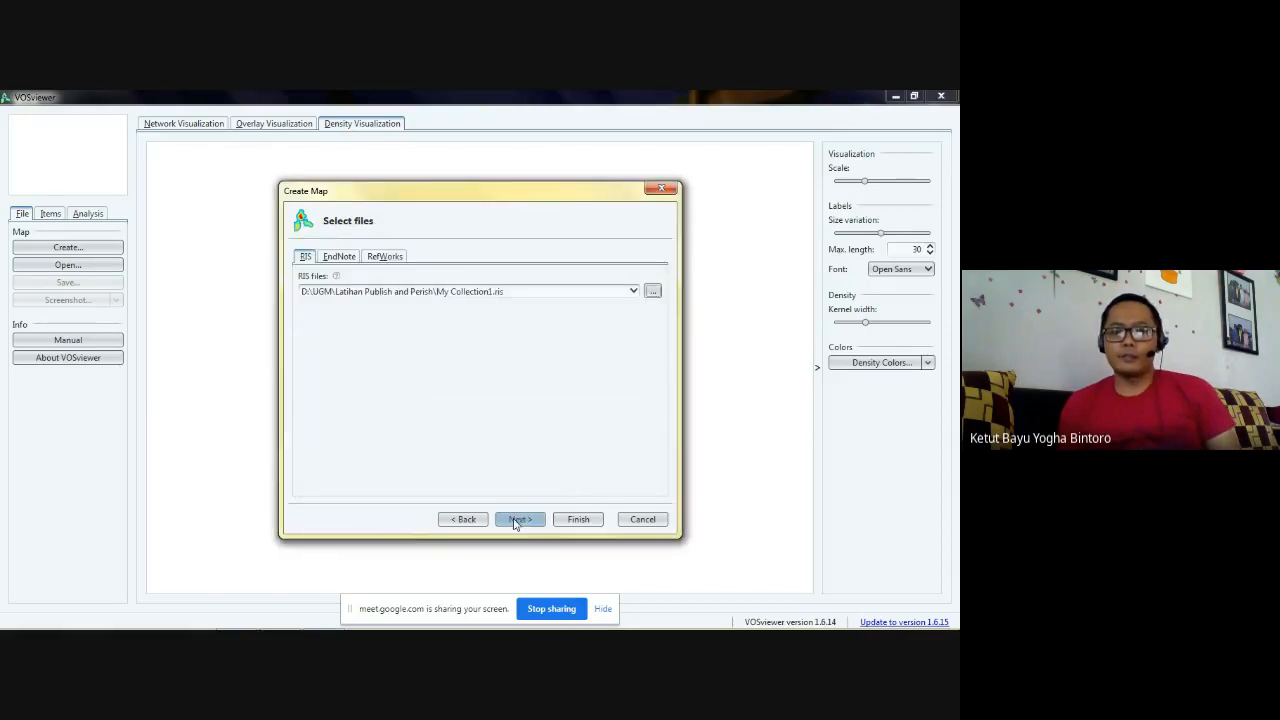
- View the EndNote and RefWorks file inputs, then return to the RIS file input
{"action": "left_click", "coordinate": [331, 262]}
{"action": "left_click", "coordinate": [395, 262]}
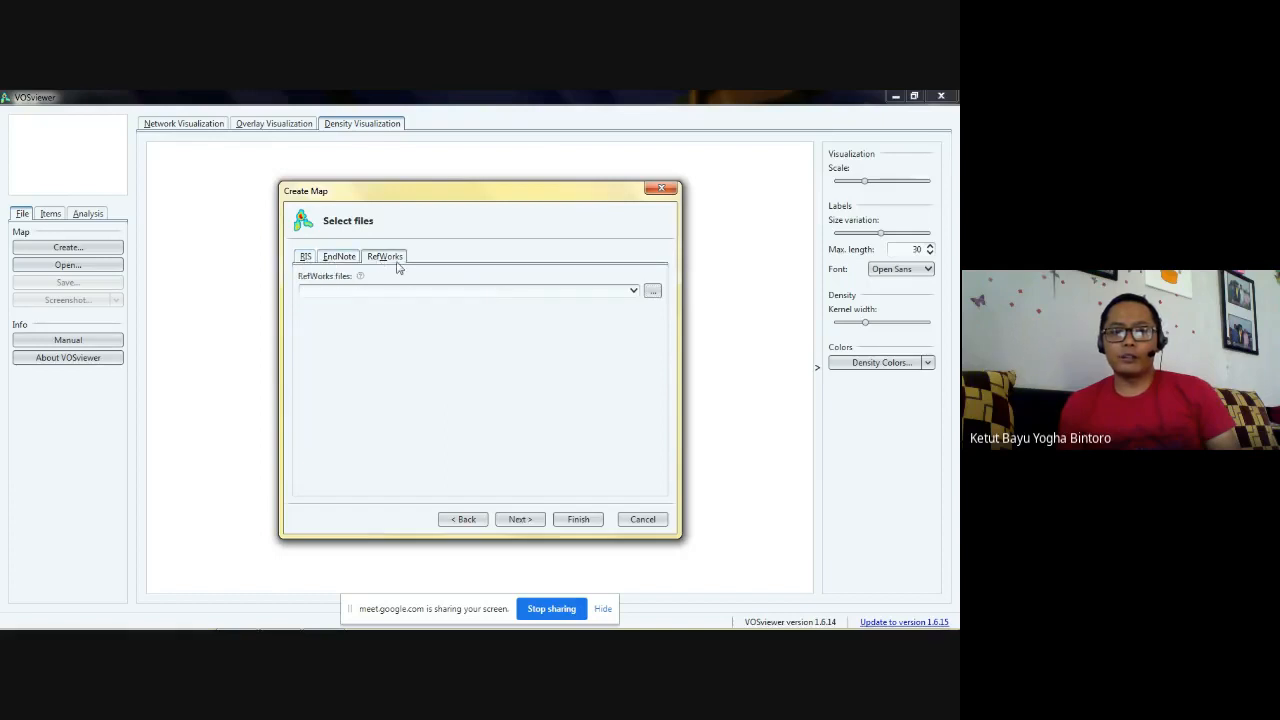
{"action": "left_click", "coordinate": [305, 257]}
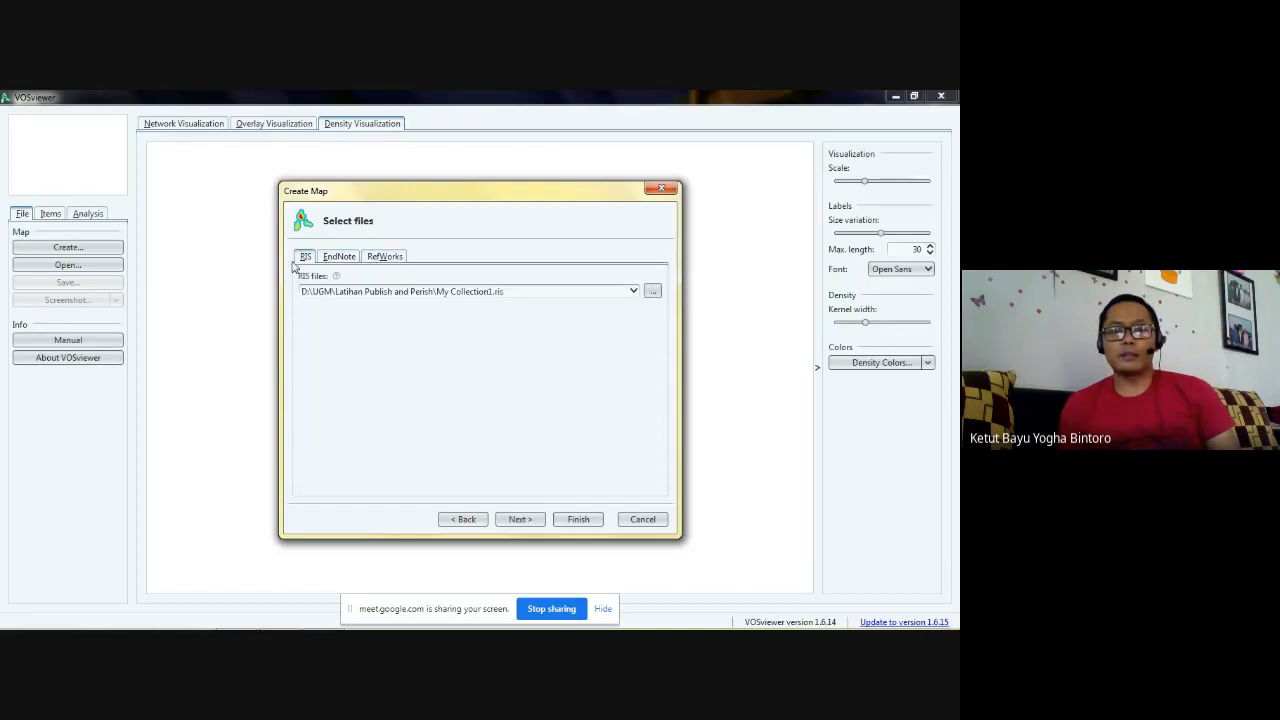
- Check the file types accepted for RIS selection, then close the file chooser without changing the file
{"action": "left_click", "coordinate": [652, 290]}
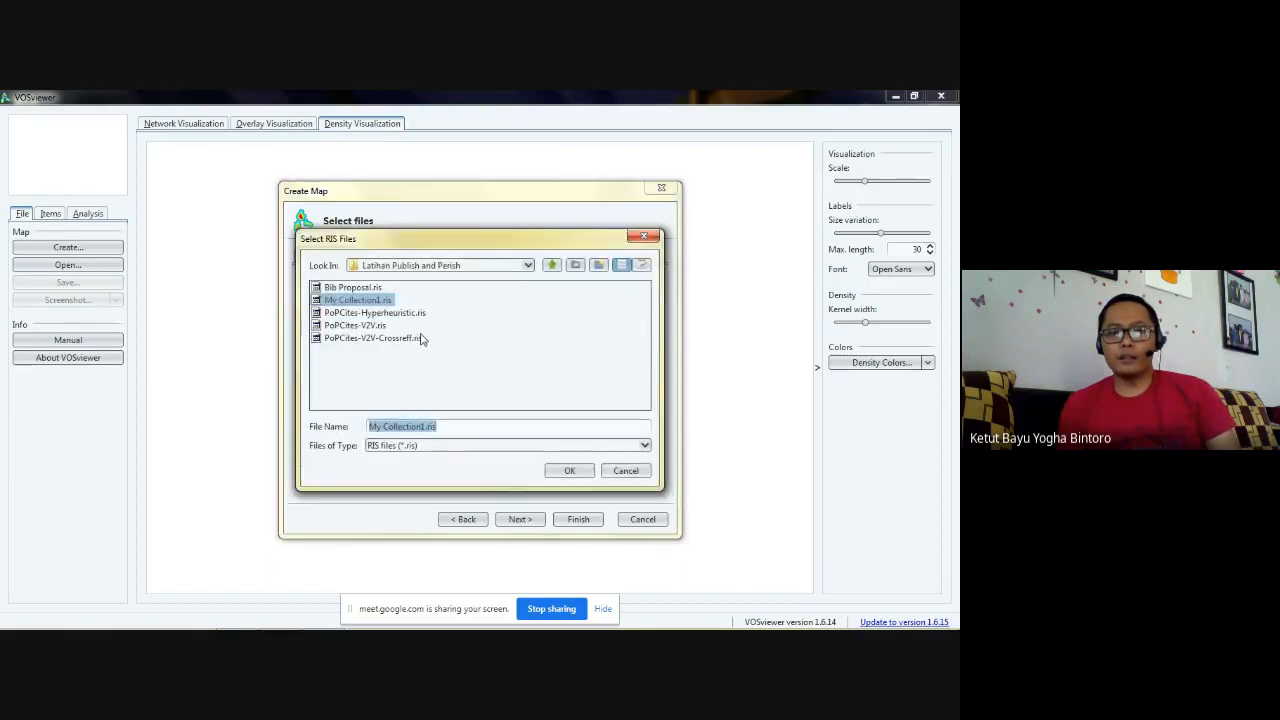
{"action": "left_click_drag", "start_coordinate": [494, 246], "coordinate": [509, 344]}
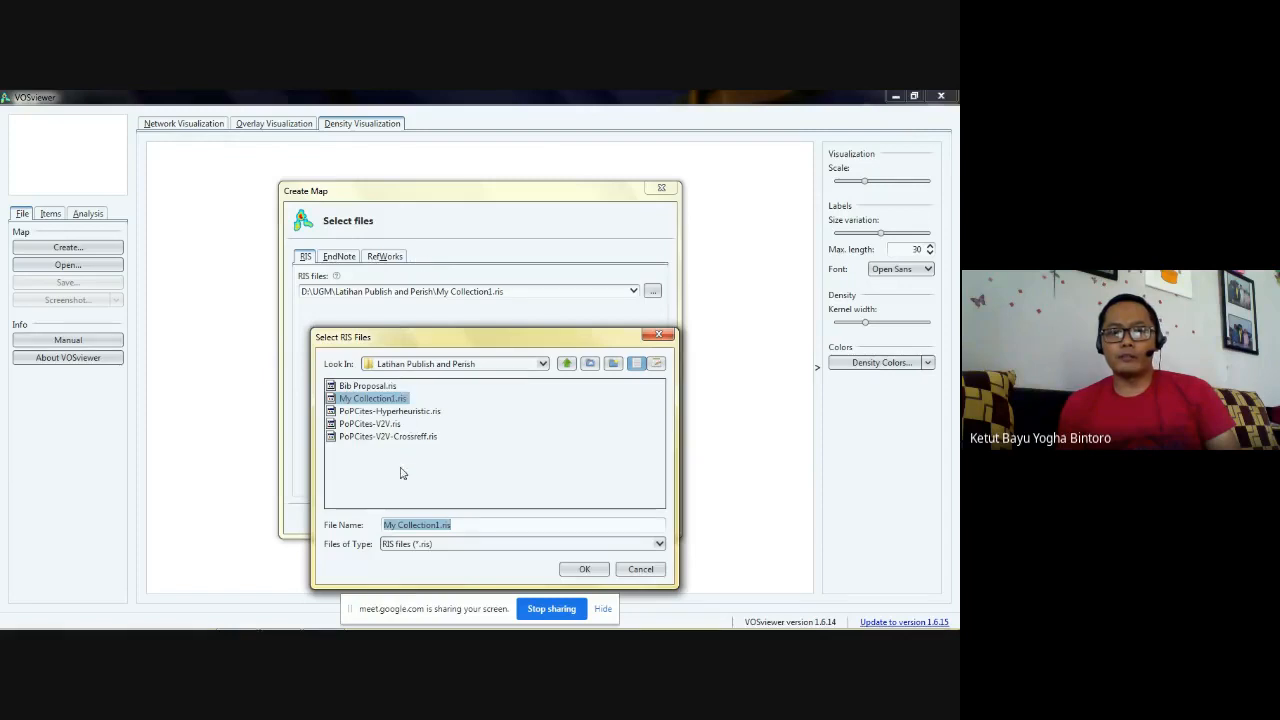
{"action": "left_click", "coordinate": [517, 546]}
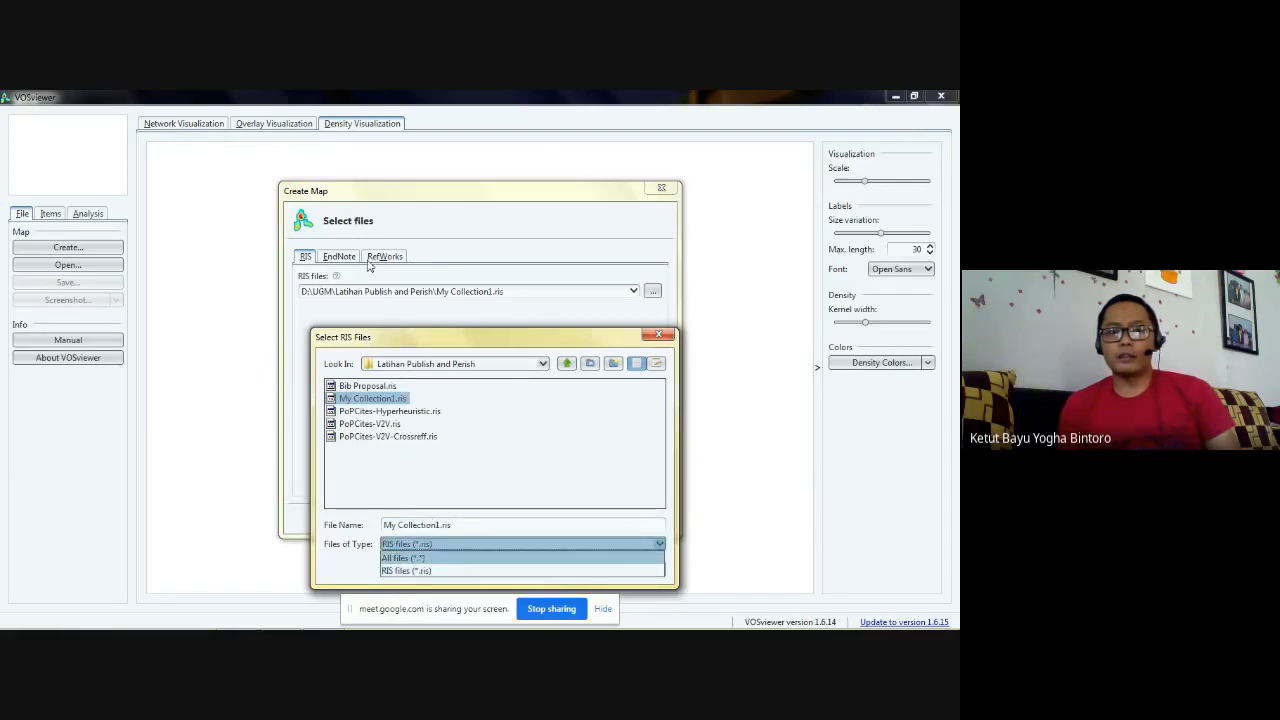
{"action": "left_click", "coordinate": [658, 334]}
- Check the file types accepted for EndNote file selection, close the file chooser without choosing a file, and return to the RIS file input
{"action": "left_click", "coordinate": [345, 258]}
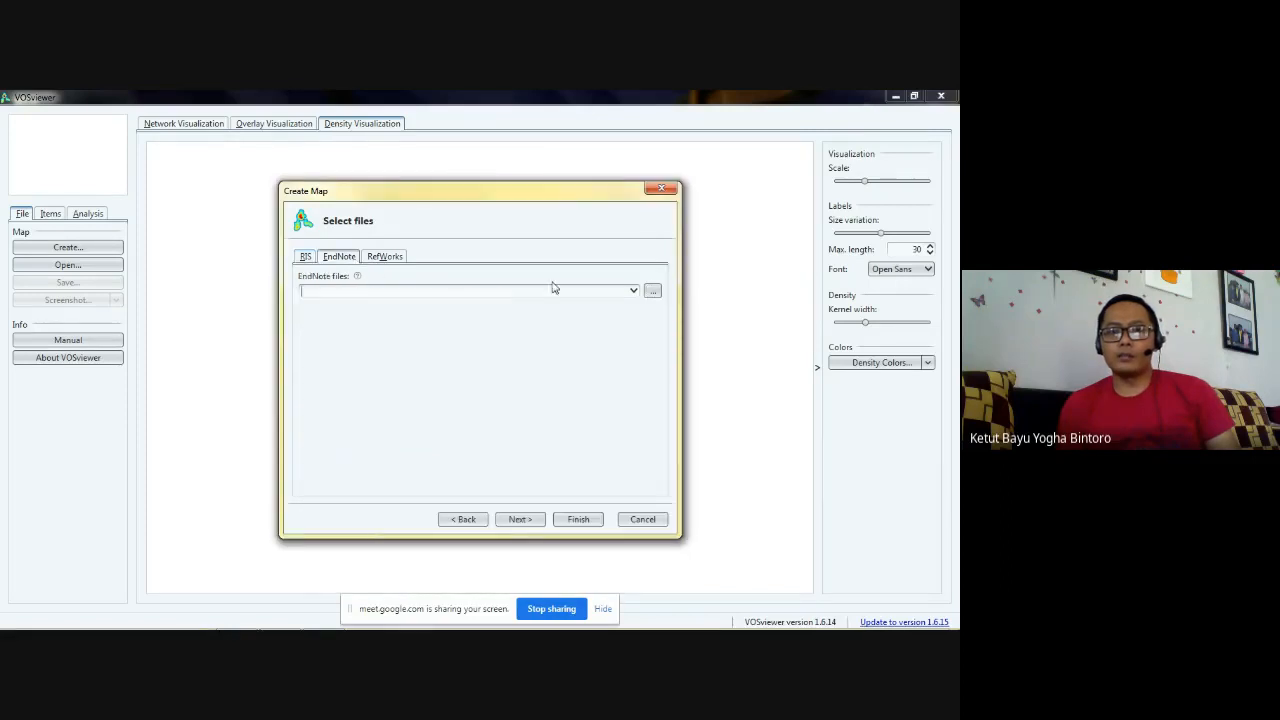
{"action": "left_click", "coordinate": [653, 291]}
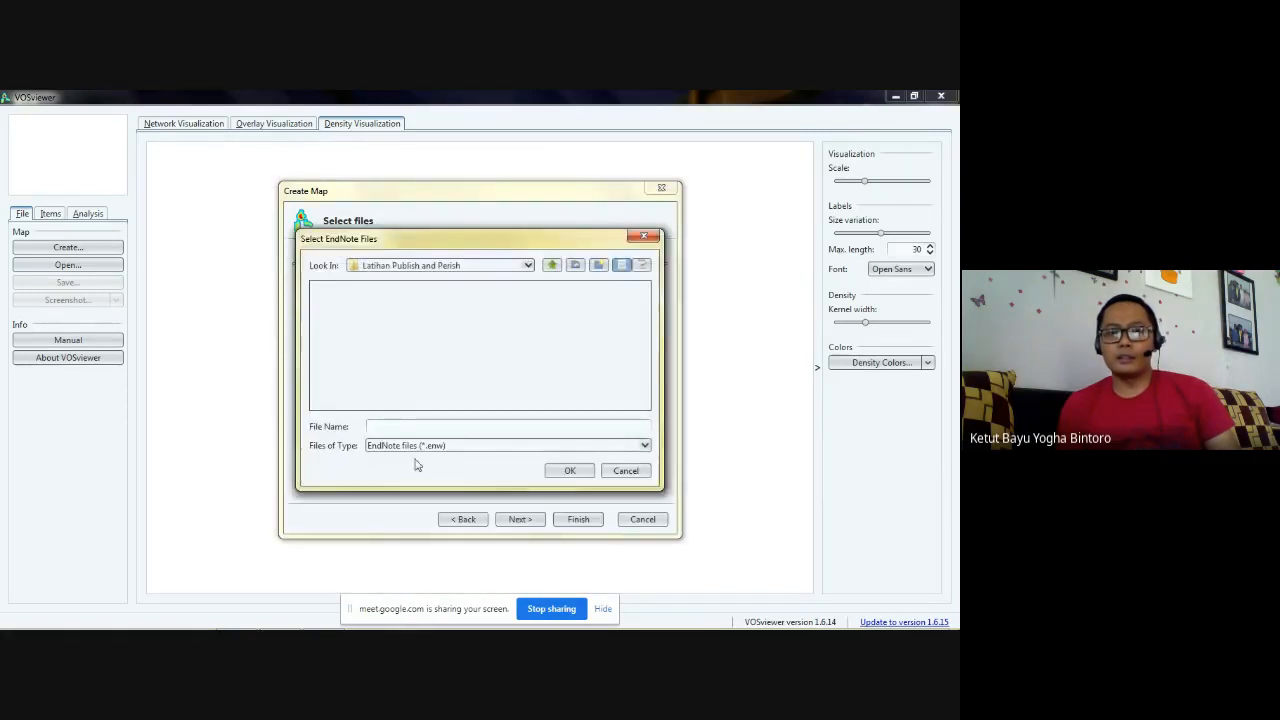
{"action": "left_click", "coordinate": [414, 447]}
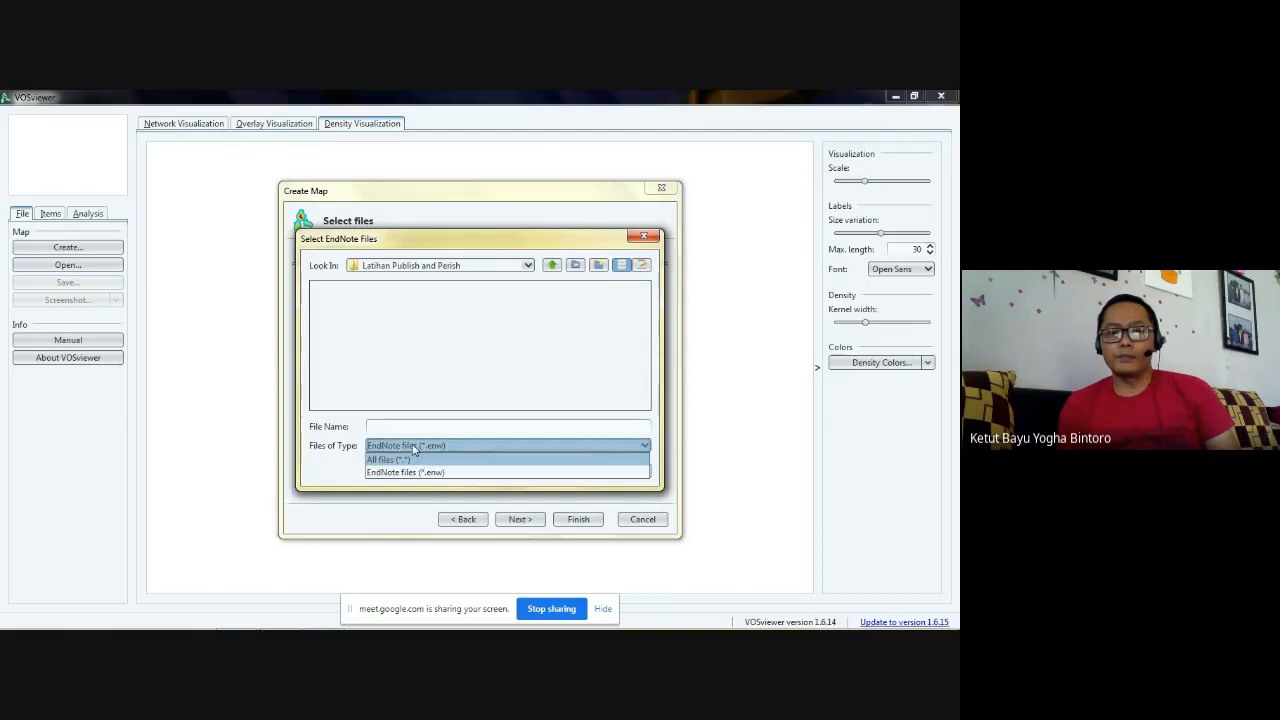
{"action": "left_click", "coordinate": [414, 448]}
{"action": "left_click", "coordinate": [643, 236]}
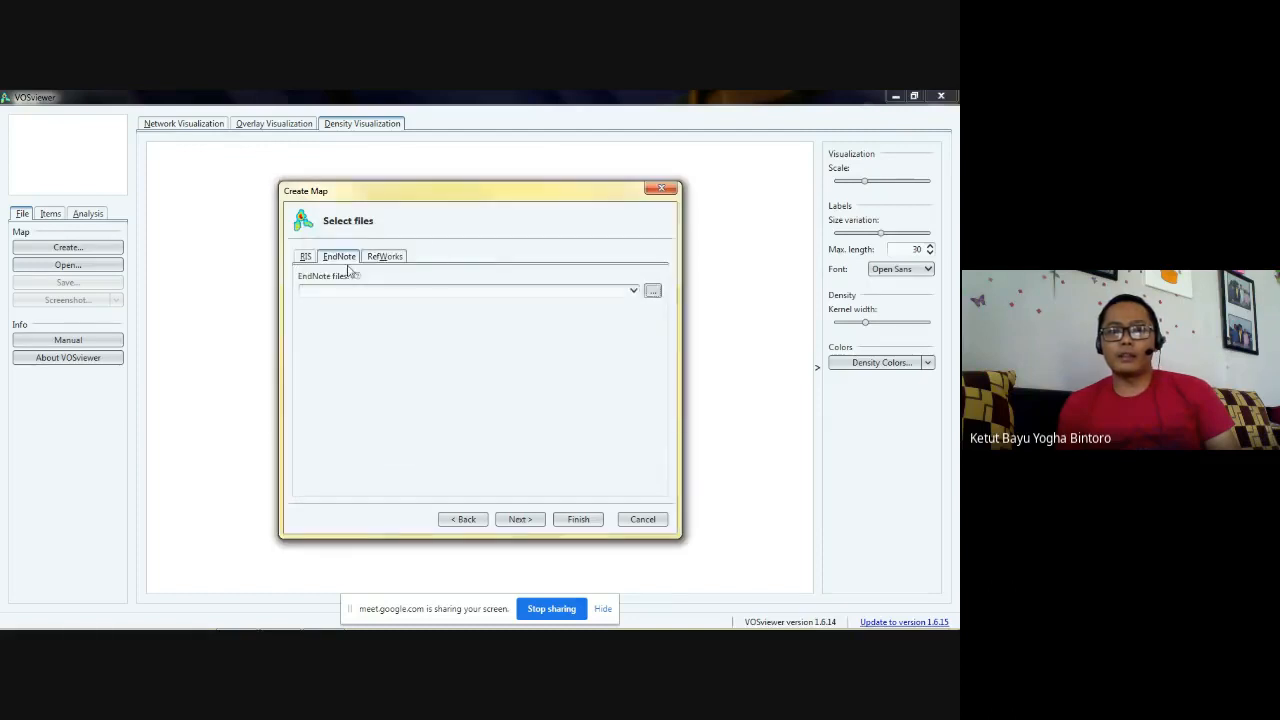
{"action": "left_click", "coordinate": [305, 256]}
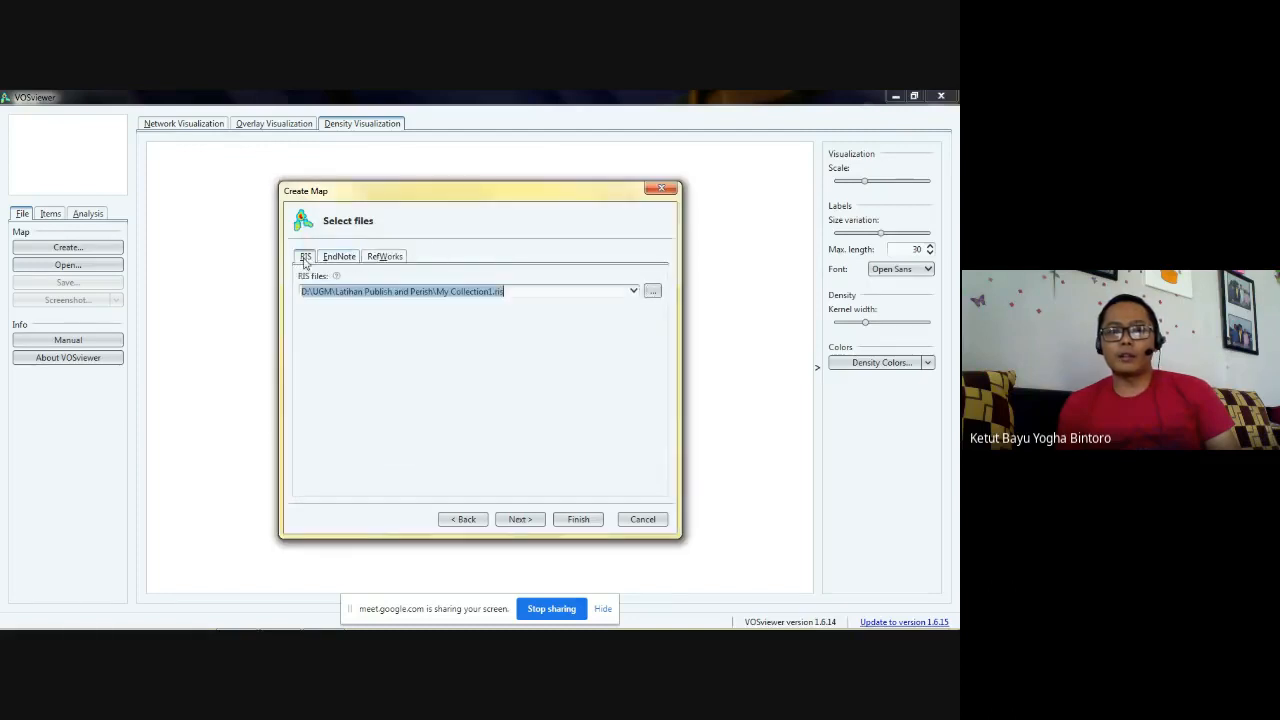
- Accept the RIS file, extract terms from the title and abstract fields, and use binary counting without a thesaurus file
{"action": "left_click", "coordinate": [527, 518]}
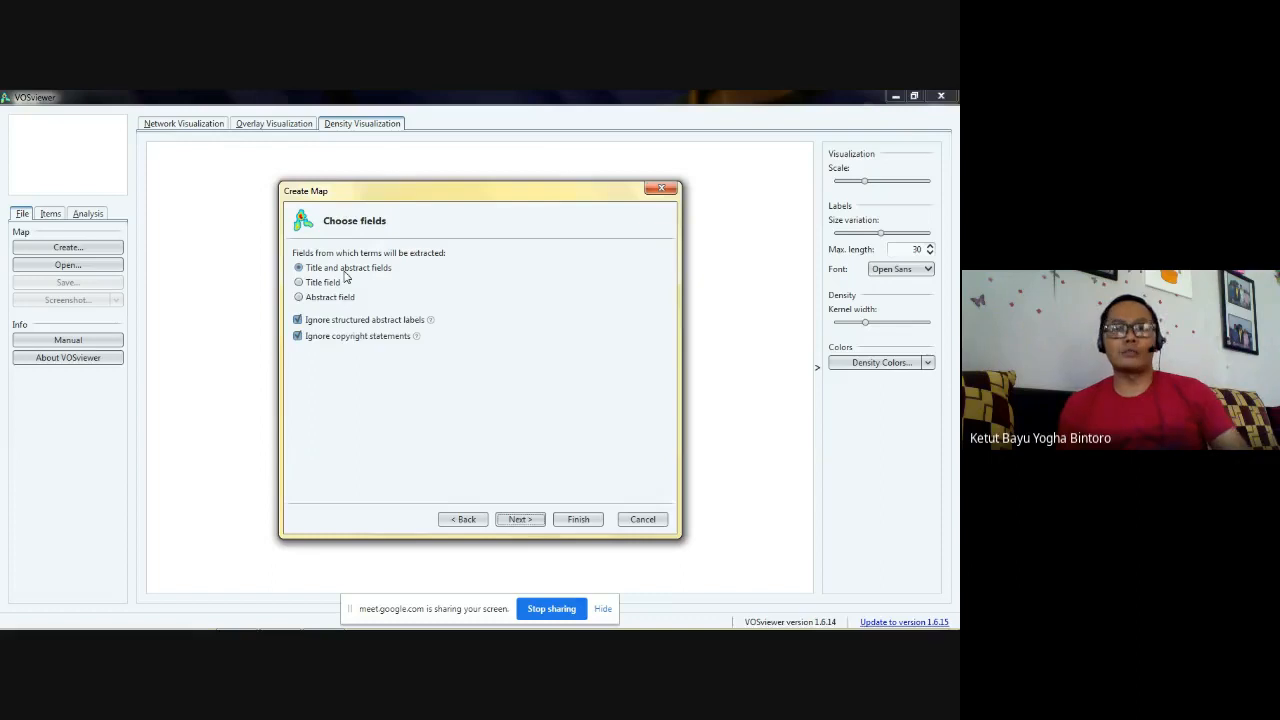
{"action": "left_click", "coordinate": [516, 521]}
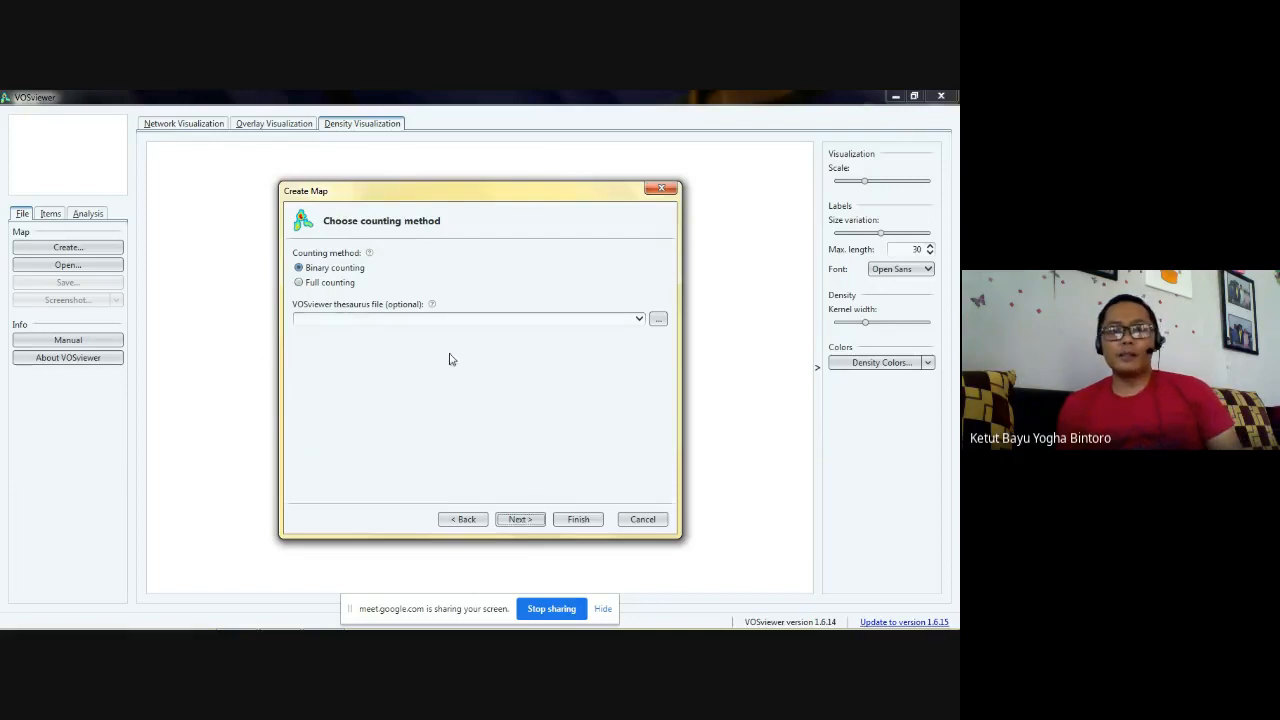
{"action": "left_click", "coordinate": [323, 284]}
{"action": "left_click", "coordinate": [336, 270]}
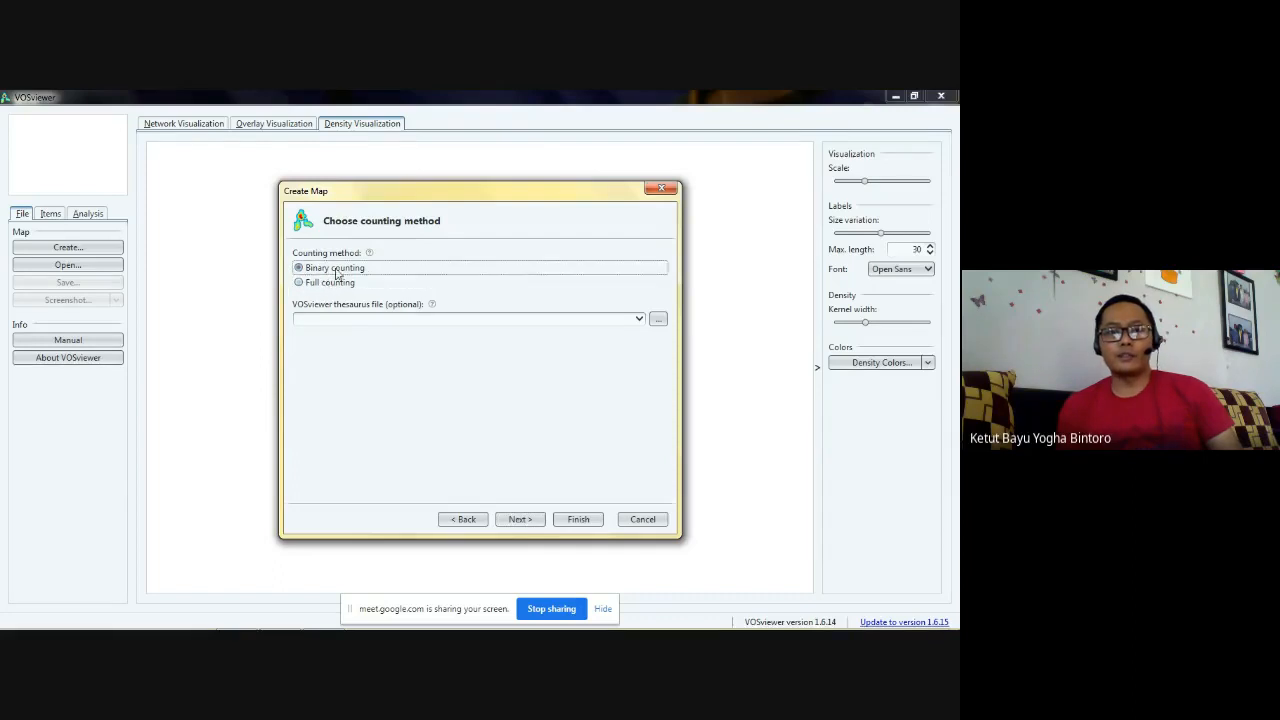
{"action": "left_click", "coordinate": [520, 520]}
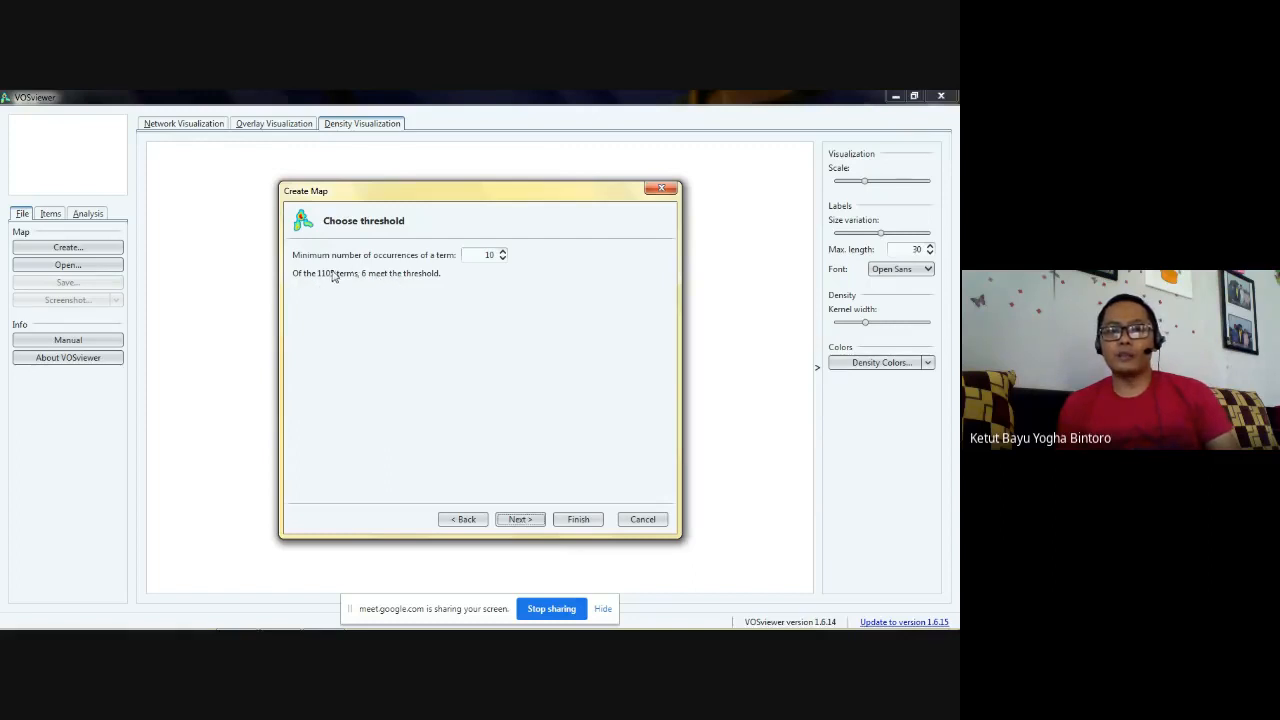
- Set the minimum number of occurrences of a term to 3 and accept 38 as the number of terms to be selected
{"action": "left_click", "coordinate": [503, 258]}
{"action": "left_click", "coordinate": [503, 258]}
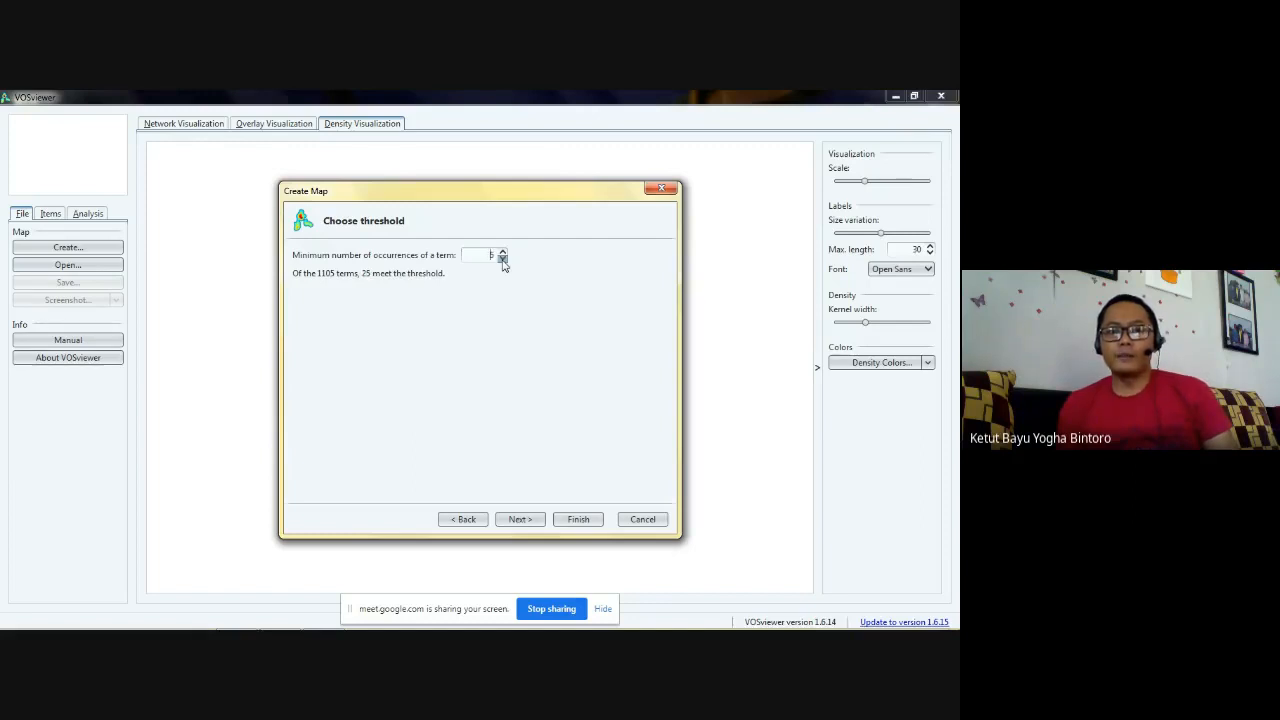
{"action": "left_click", "coordinate": [503, 258]}
{"action": "left_click", "coordinate": [503, 258]}
{"action": "left_click", "coordinate": [503, 258]}
{"action": "left_click", "coordinate": [503, 258]}
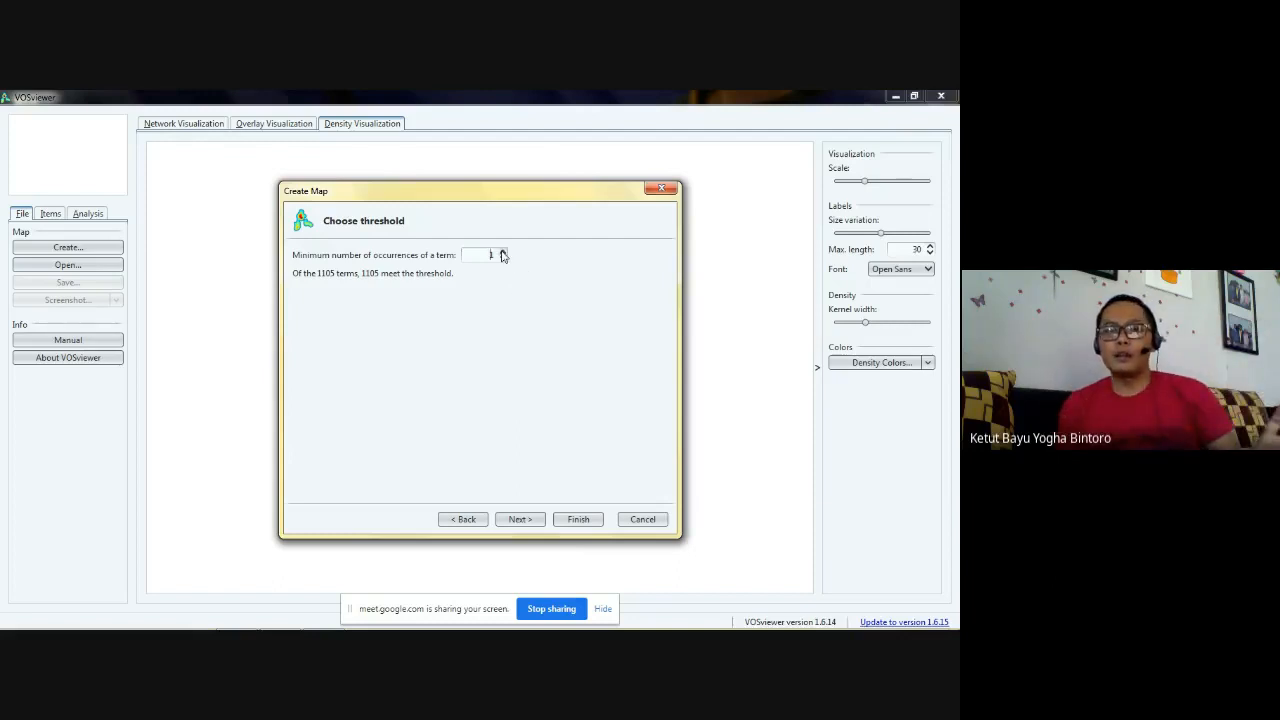
{"action": "left_click", "coordinate": [502, 254]}
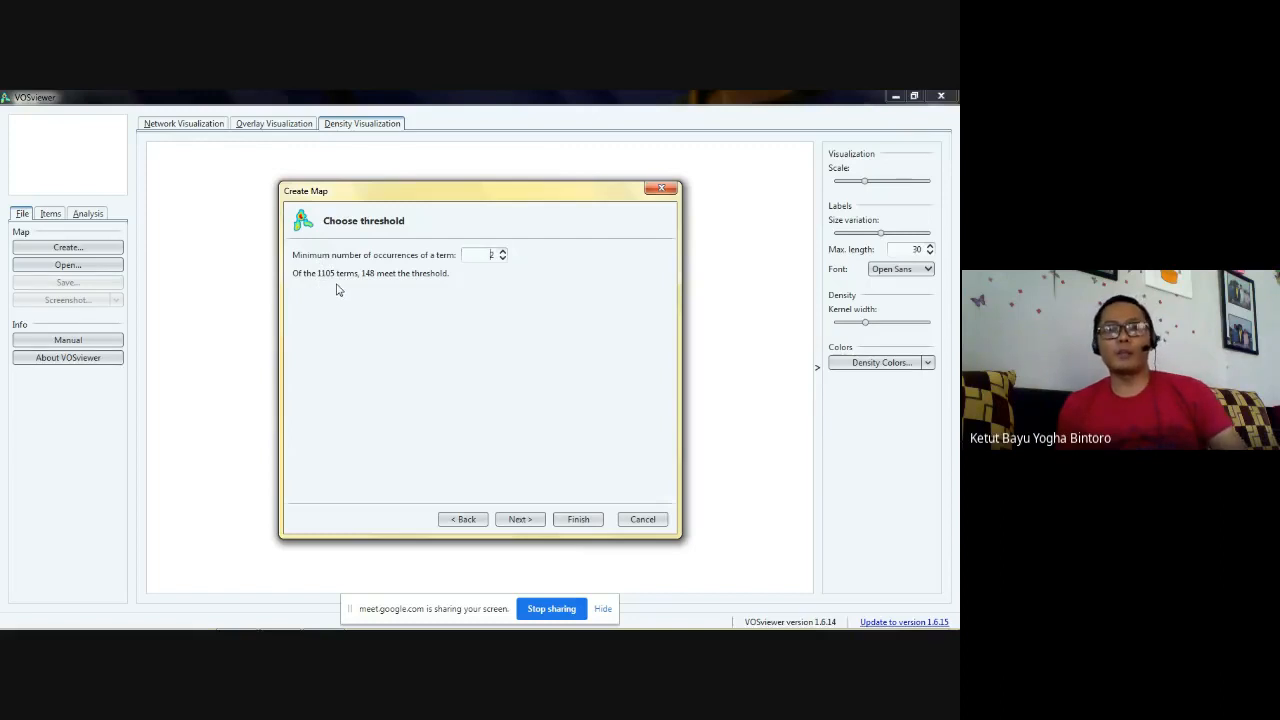
{"action": "left_click", "coordinate": [503, 251]}
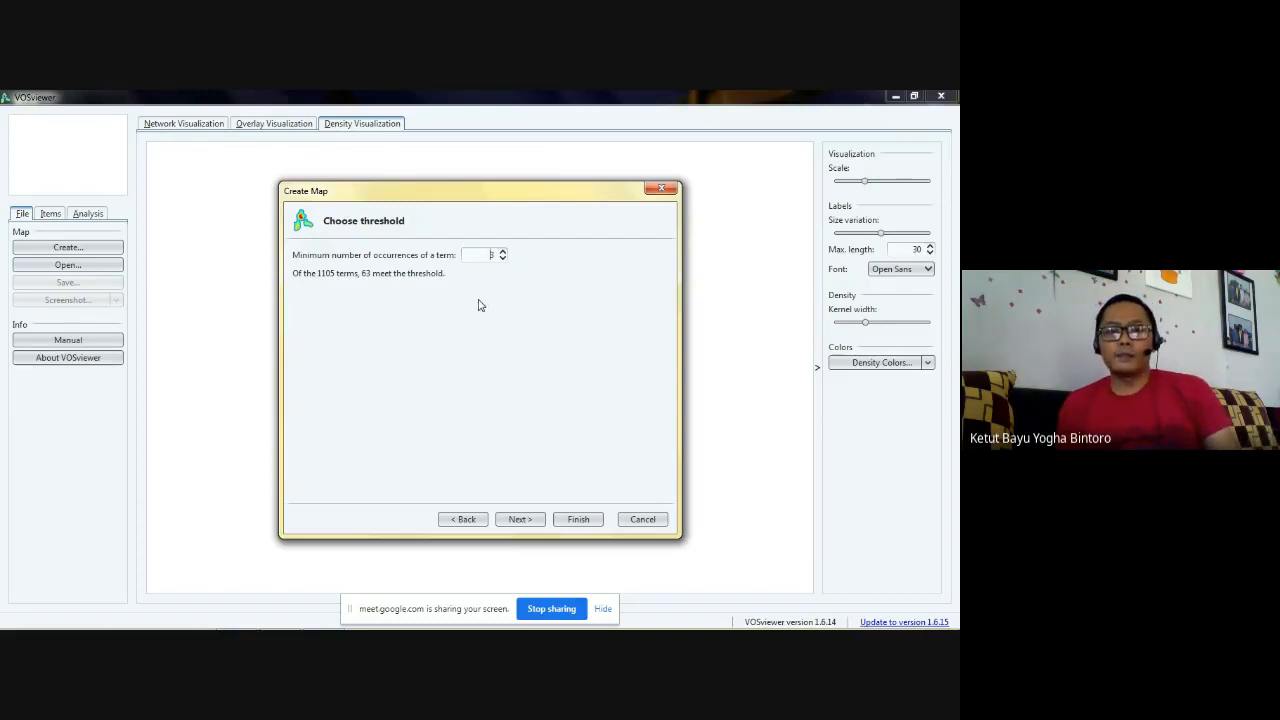
{"action": "left_click", "coordinate": [502, 251]}
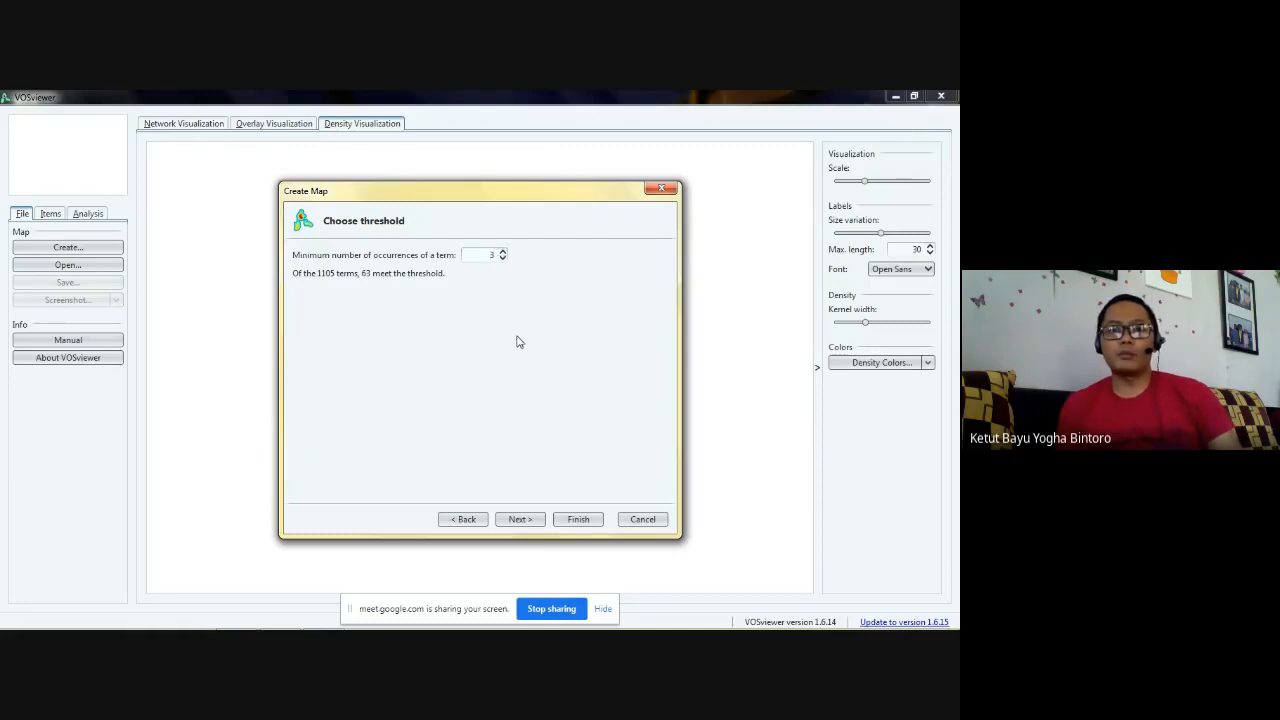
{"action": "left_click", "coordinate": [520, 519]}
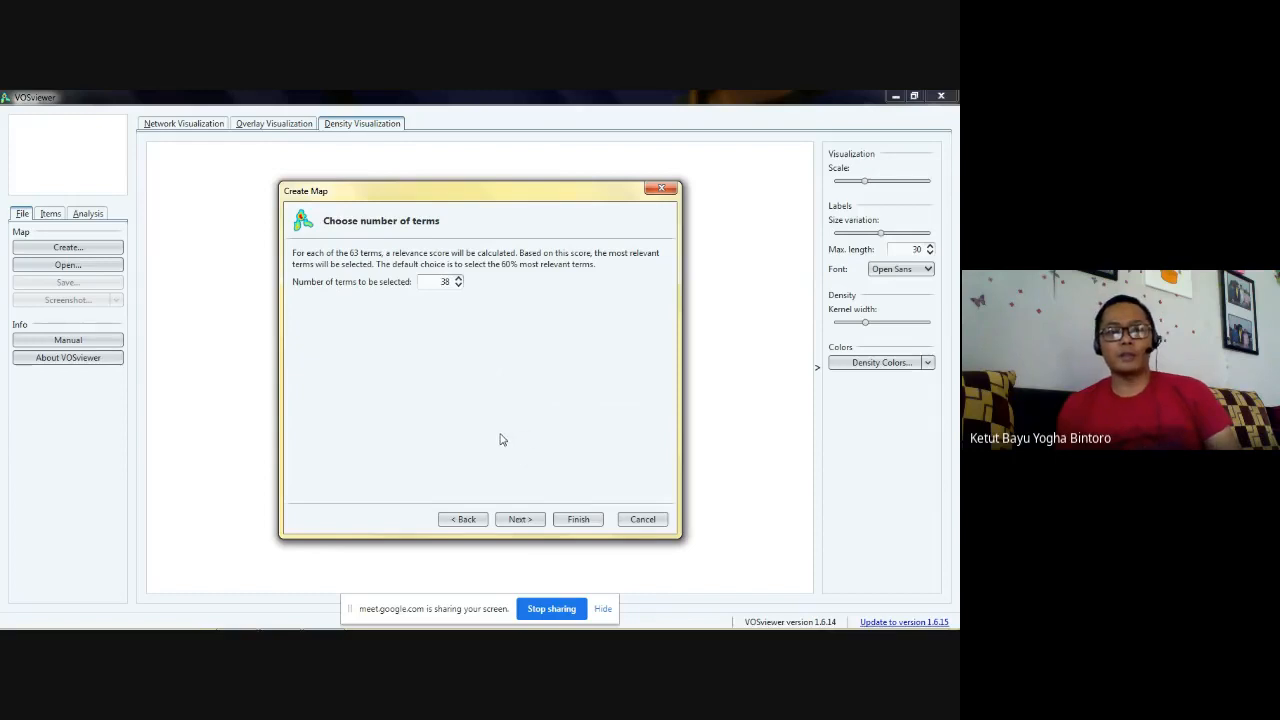
{"action": "left_click", "coordinate": [520, 519]}
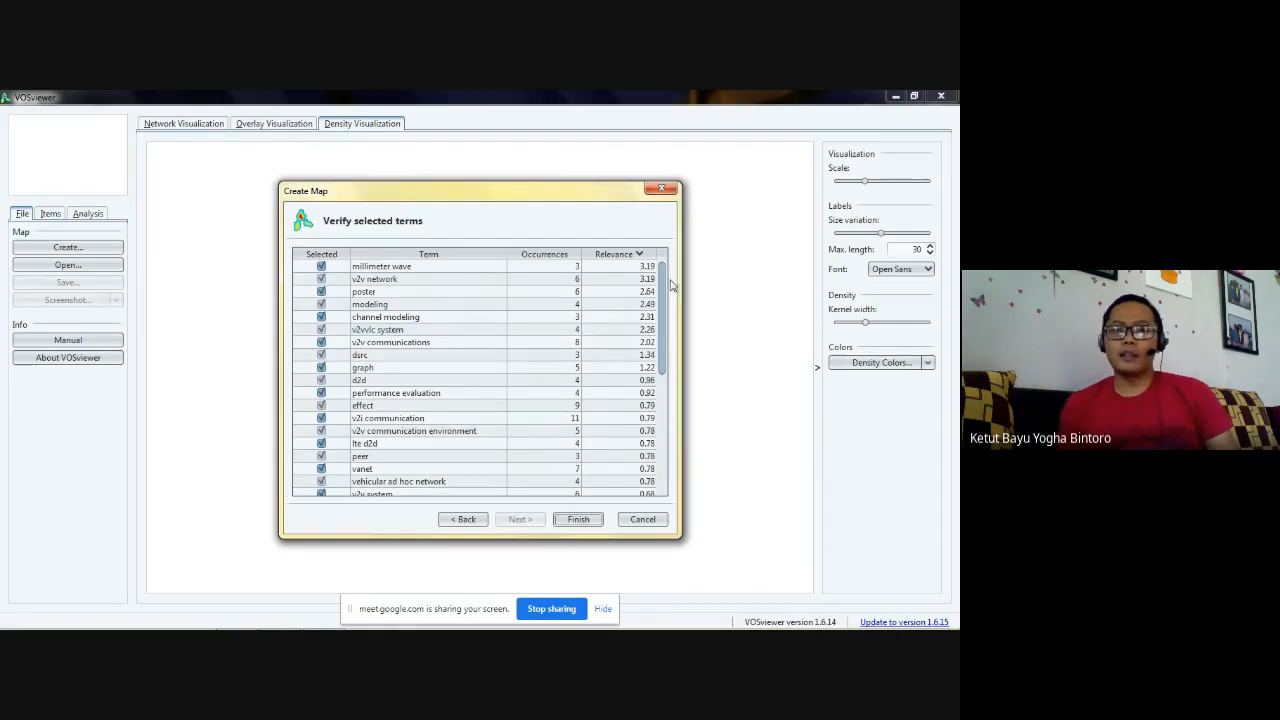
- Exclude the terms millimeter wave, poster, lte d2d, ieee and aeb system from the selected terms
{"action": "mouse_move", "coordinate": [664, 282]}
{"action": "left_mouse_down"}
{"action": "mouse_move", "coordinate": [643, 410]}
{"action": "mouse_move", "coordinate": [650, 264]}
{"action": "left_mouse_up"}
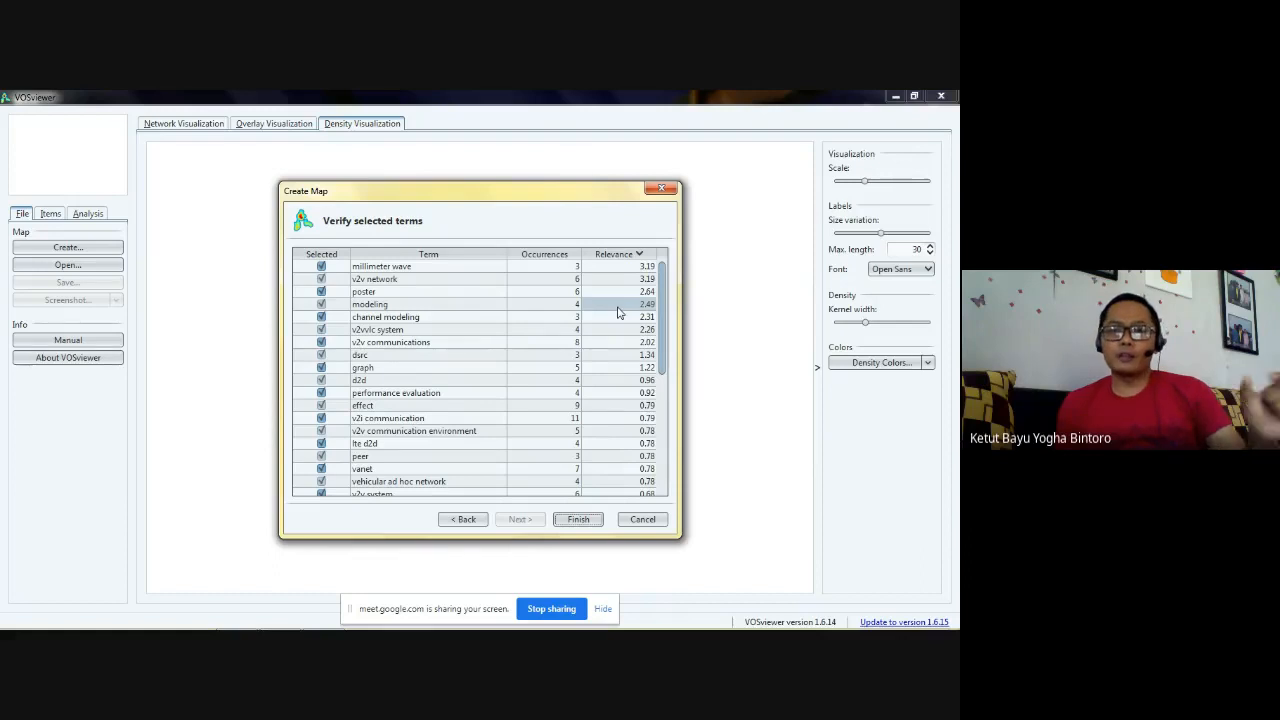
{"action": "left_click", "coordinate": [321, 266]}
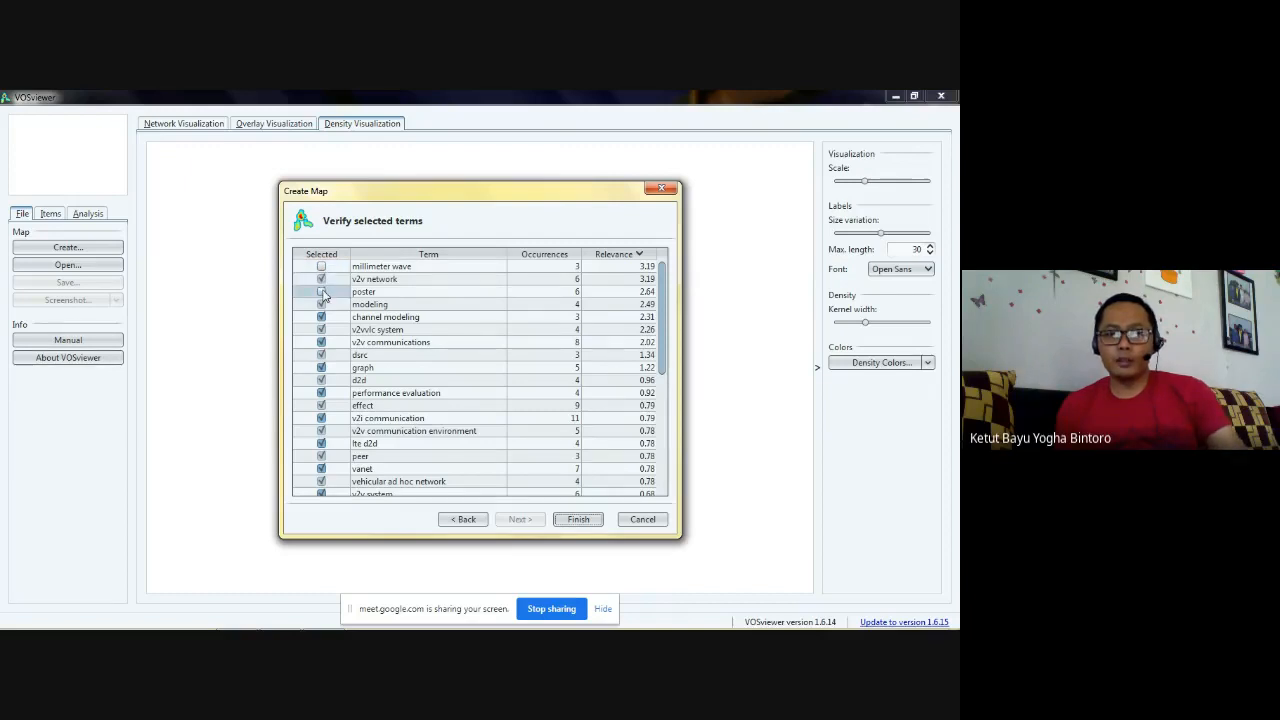
{"action": "left_click", "coordinate": [321, 291]}
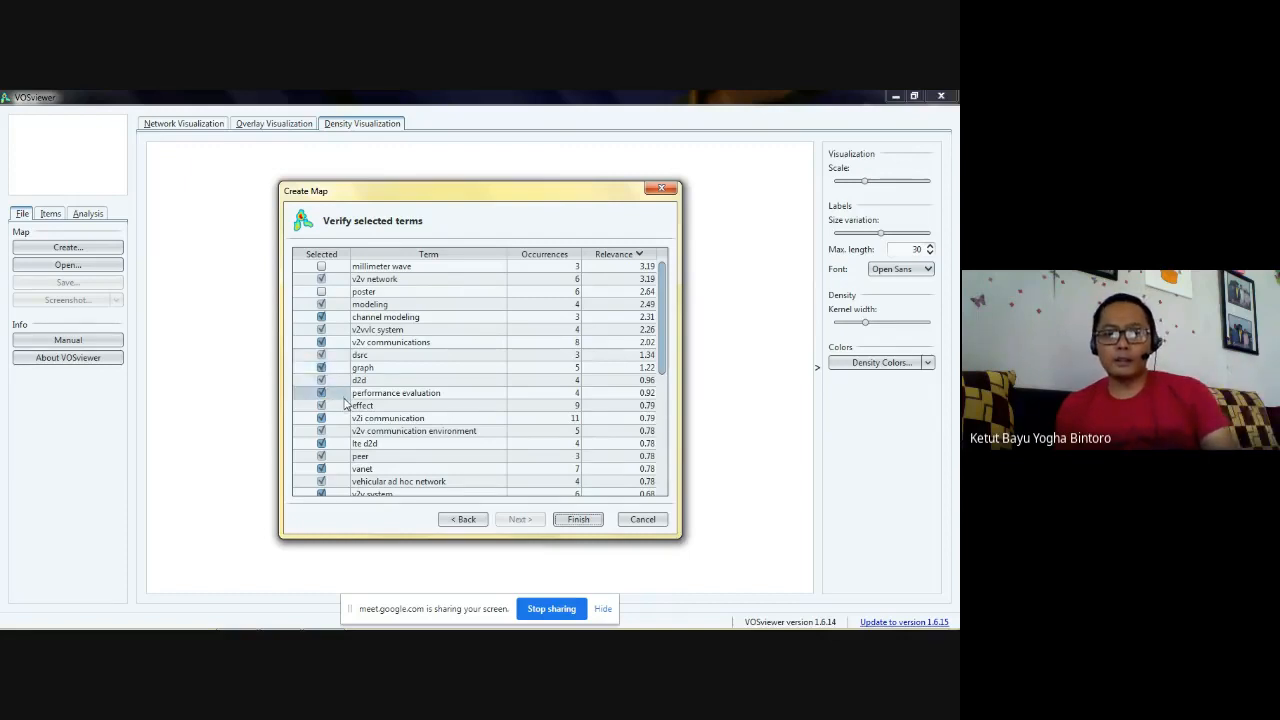
{"action": "scroll", "coordinate": [321, 450], "scroll_direction": "down", "scroll_amount": 1}
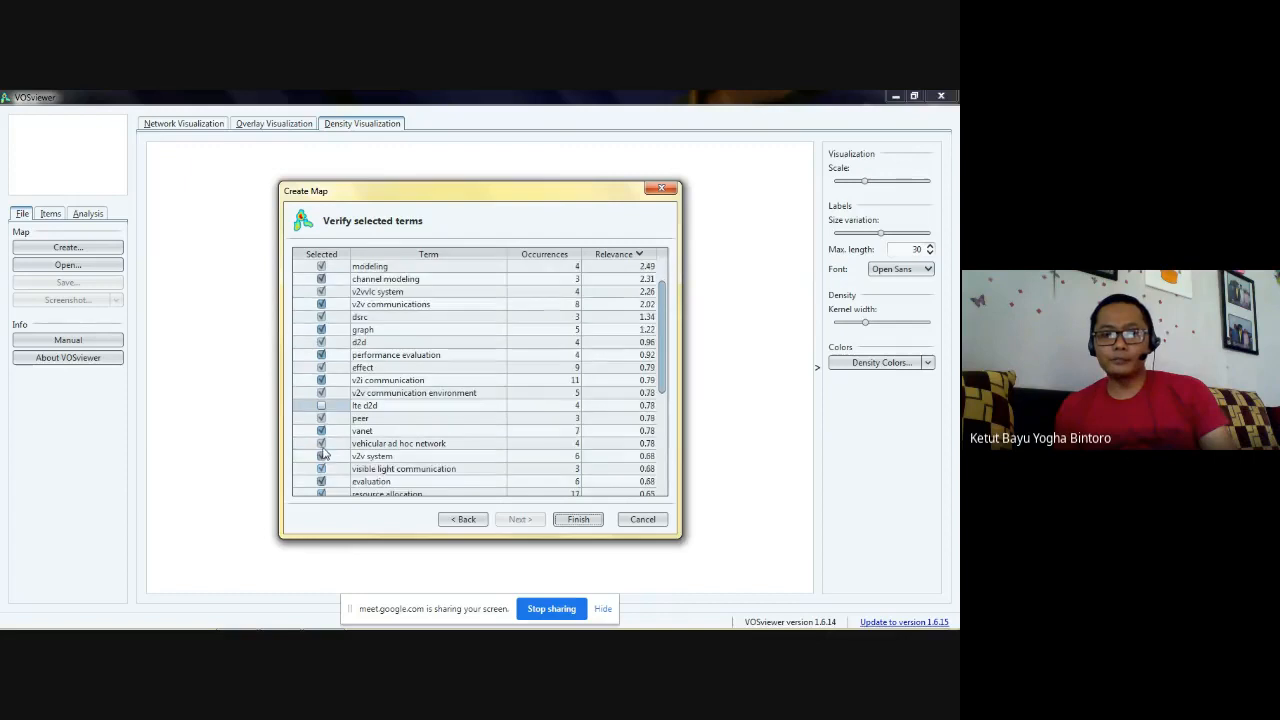
{"action": "scroll", "coordinate": [322, 453], "scroll_direction": "down", "scroll_amount": 2}
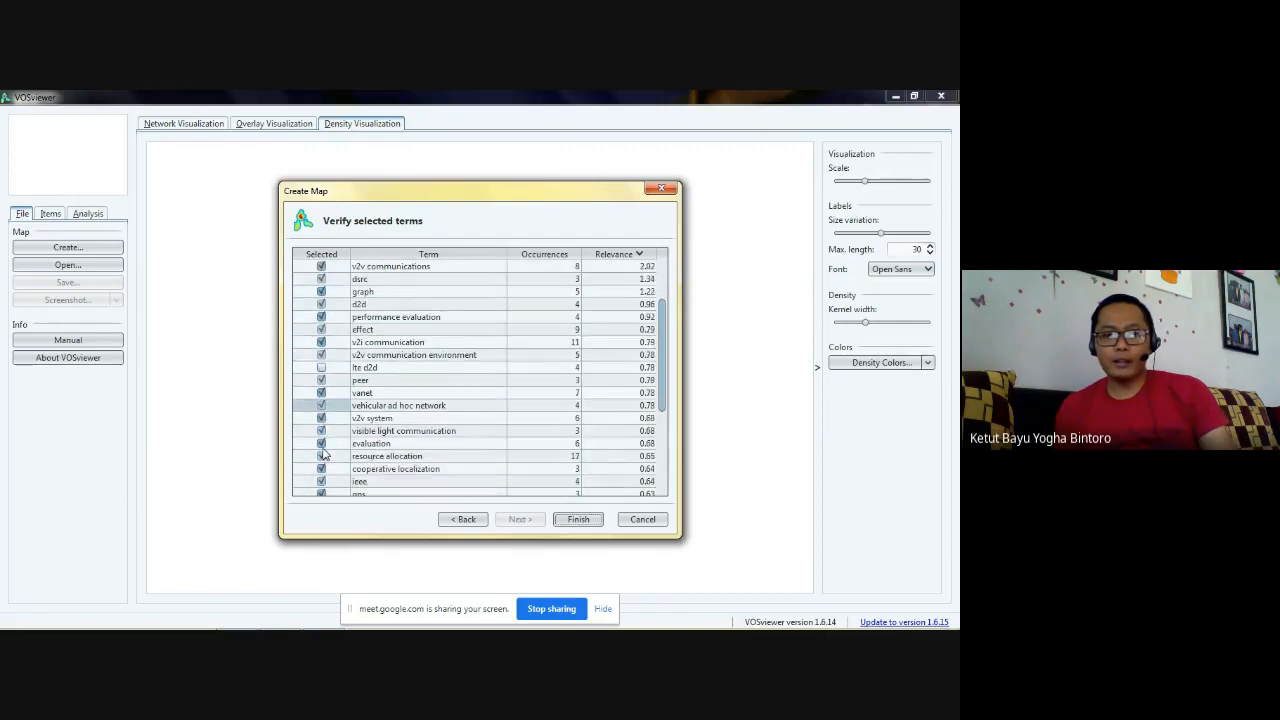
{"action": "left_click", "coordinate": [322, 444]}
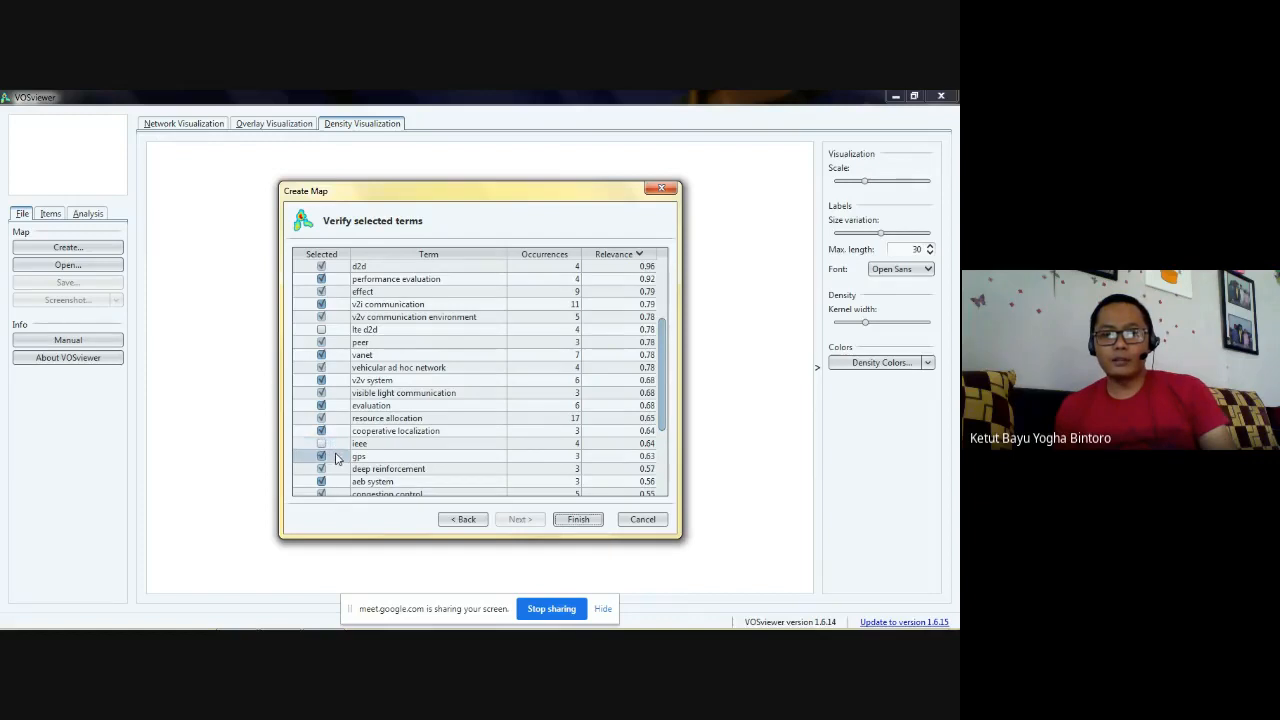
{"action": "scroll", "coordinate": [336, 456], "scroll_direction": "down", "scroll_amount": 1}
{"action": "left_click", "coordinate": [320, 444]}
{"action": "left_click", "coordinate": [320, 444]}
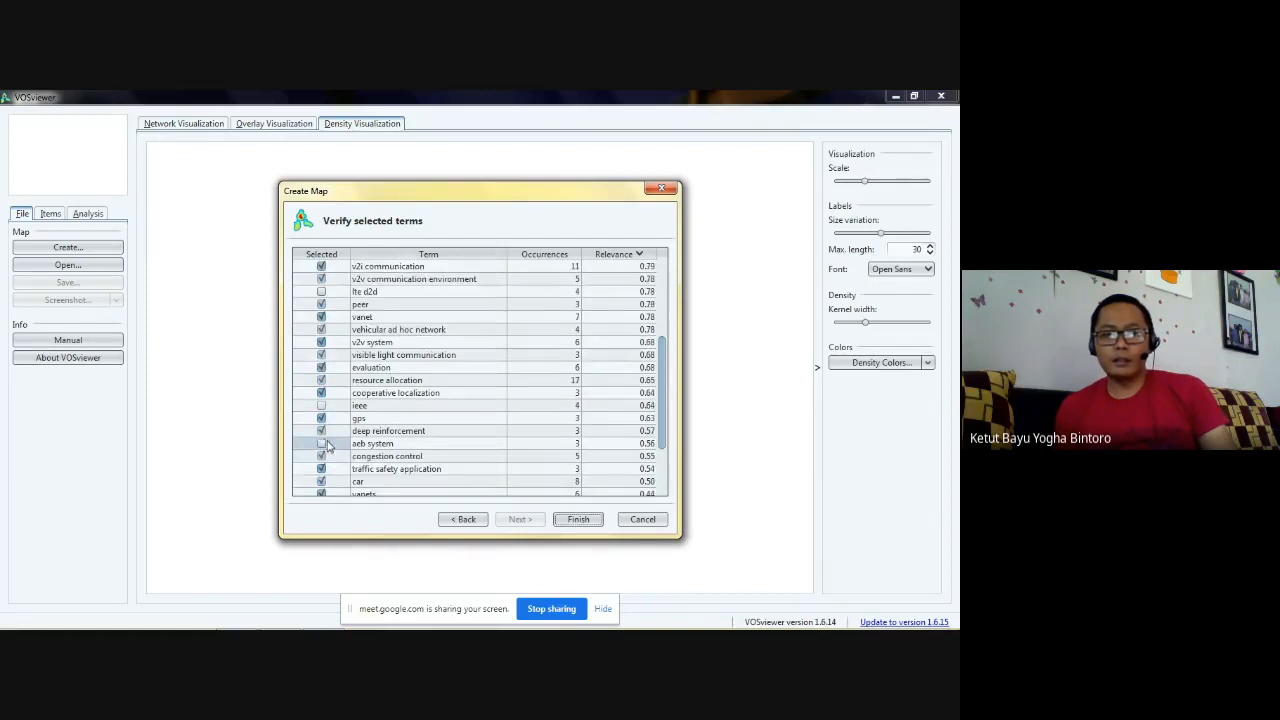
{"action": "scroll", "coordinate": [345, 452], "scroll_direction": "down", "scroll_amount": 2}
{"action": "scroll", "coordinate": [367, 459], "scroll_direction": "down", "scroll_amount": 1}
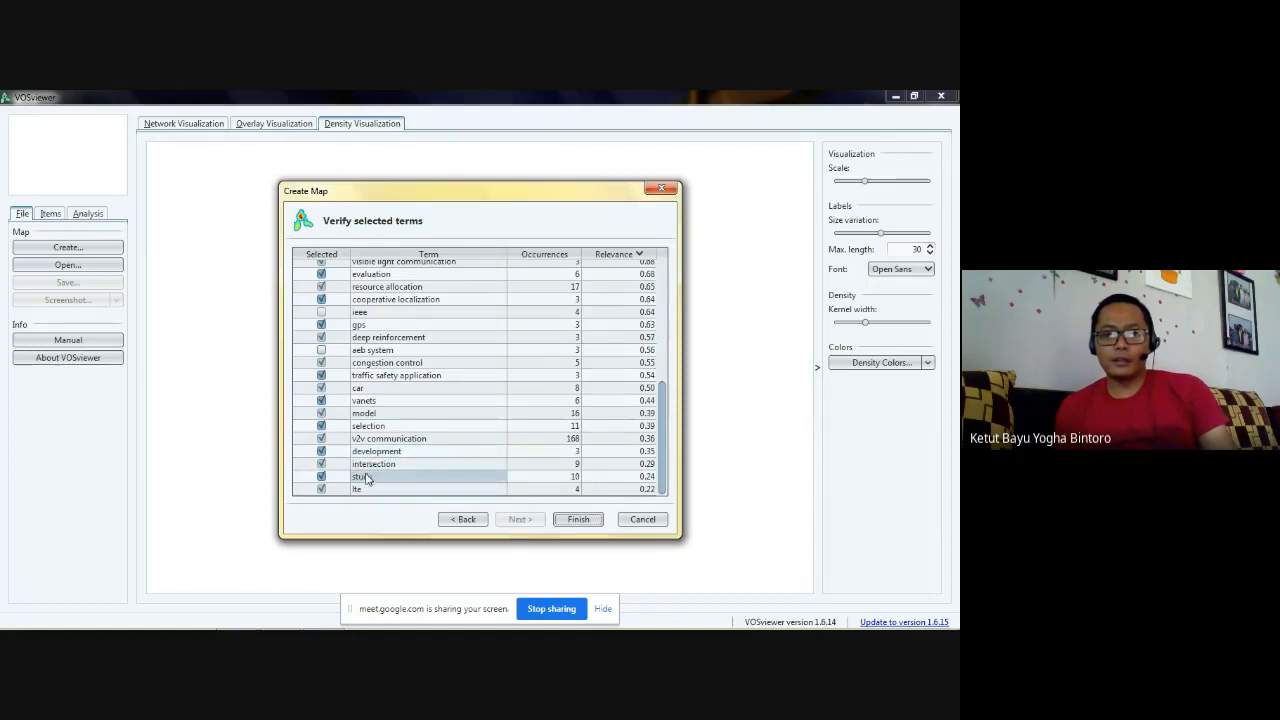
{"action": "scroll", "coordinate": [368, 477], "scroll_direction": "up", "scroll_amount": 7}
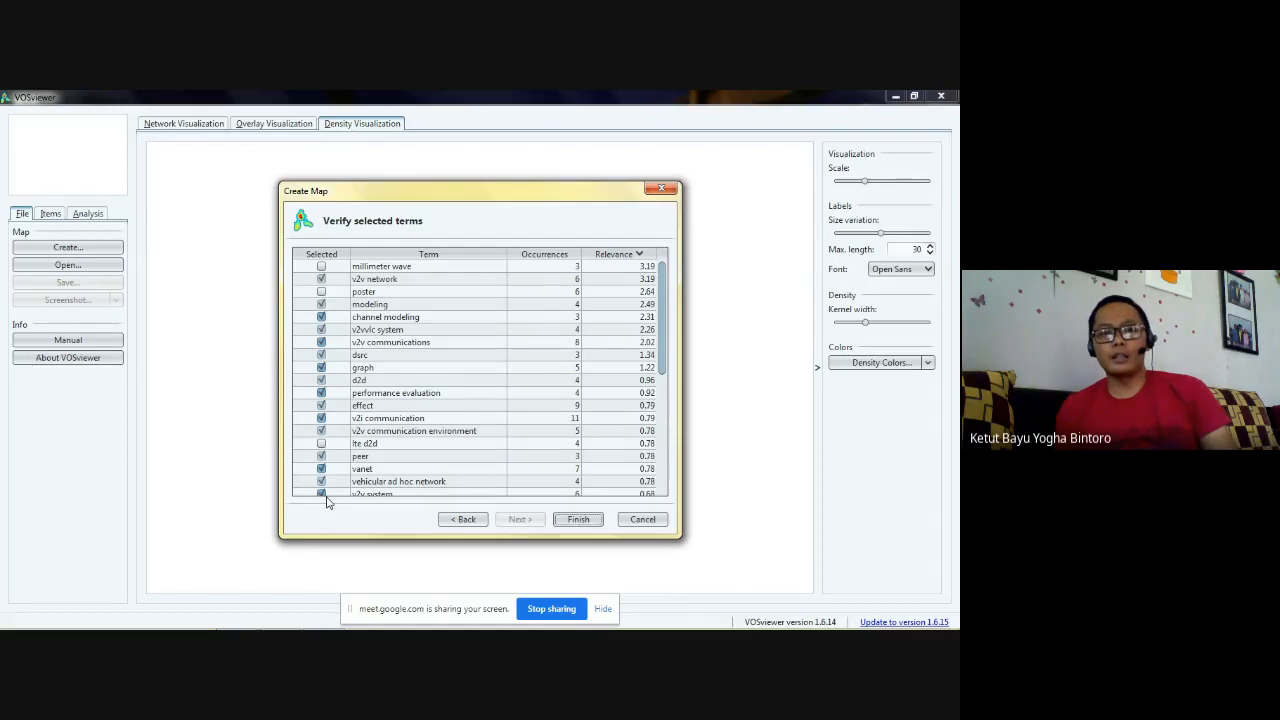
- Finish the map using only the largest set of connected items, and show its network visualization on a black background
{"action": "left_click", "coordinate": [578, 519]}
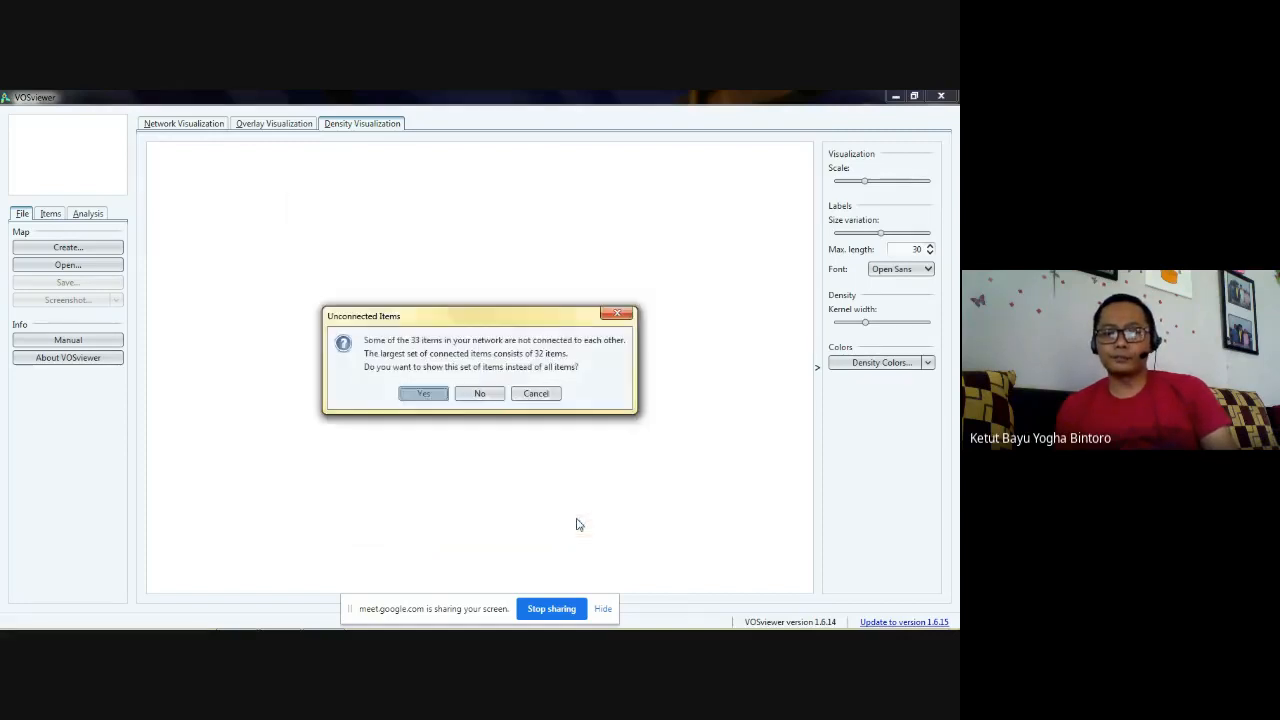
{"action": "left_click", "coordinate": [424, 394]}
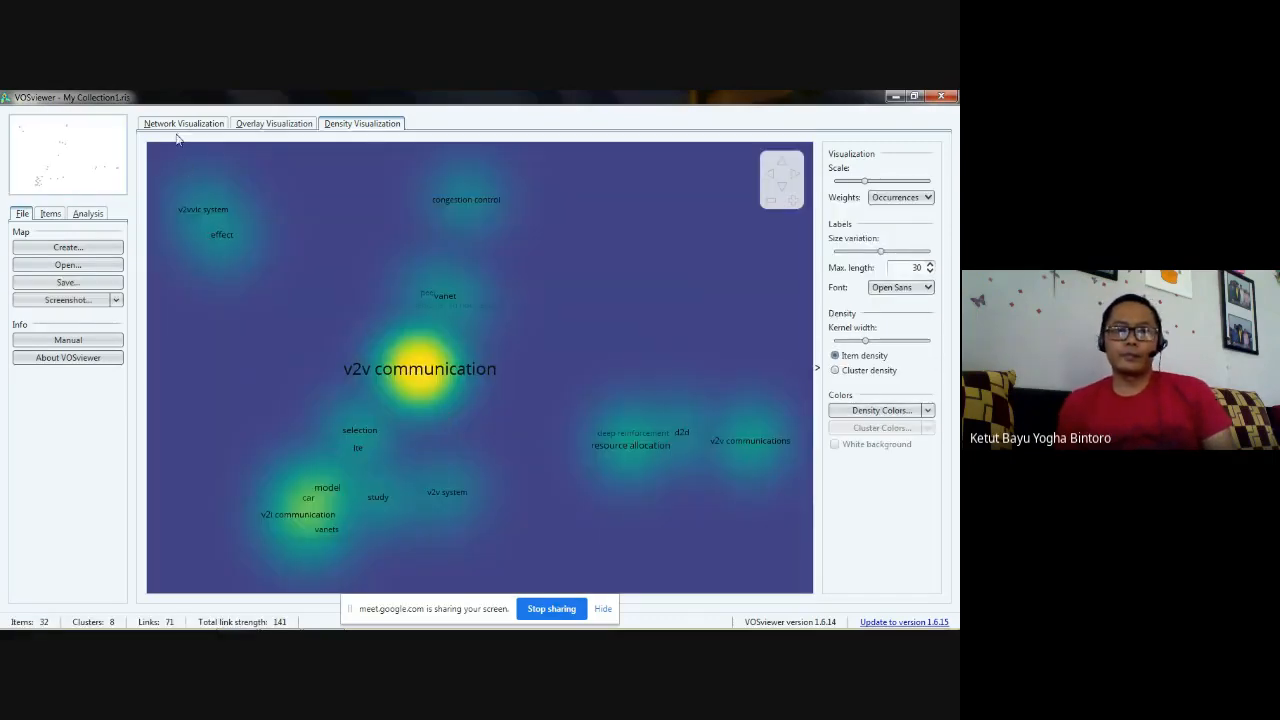
{"action": "left_click", "coordinate": [180, 128]}
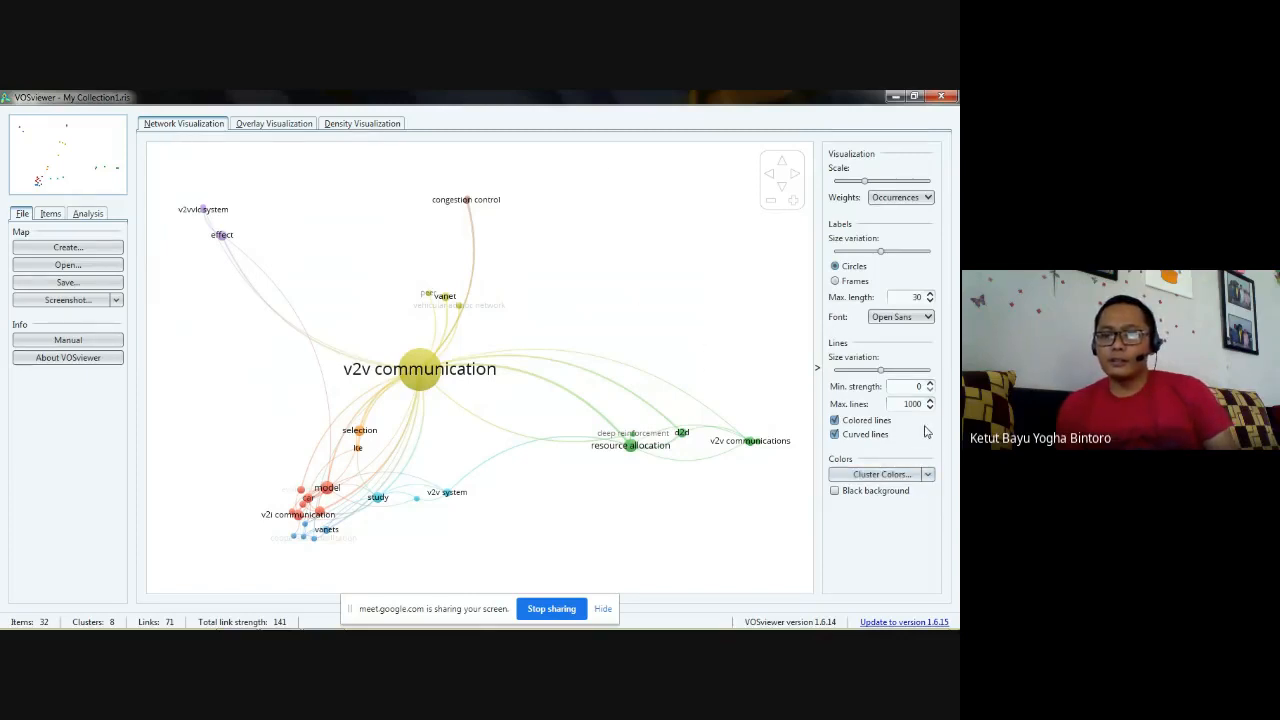
{"action": "left_click", "coordinate": [890, 494]}
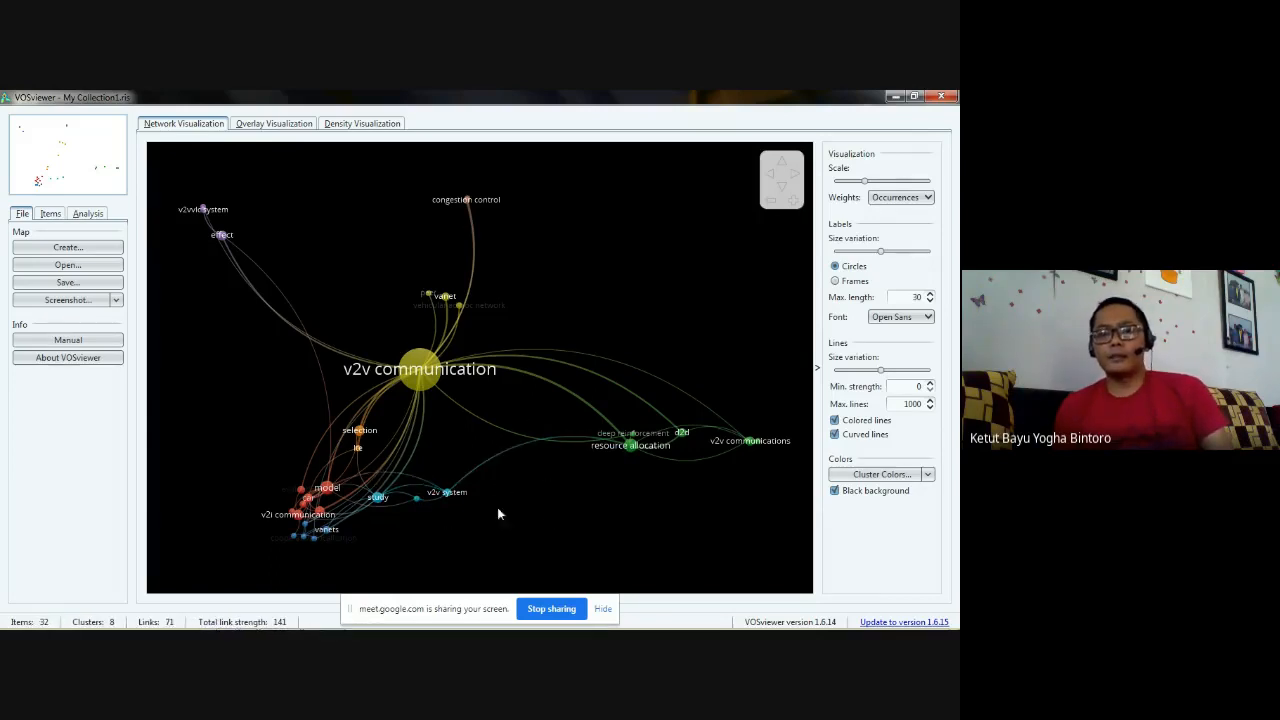
- Show the overlay visualization and check its colors range settings, then close them without changes
{"action": "left_click", "coordinate": [268, 122]}
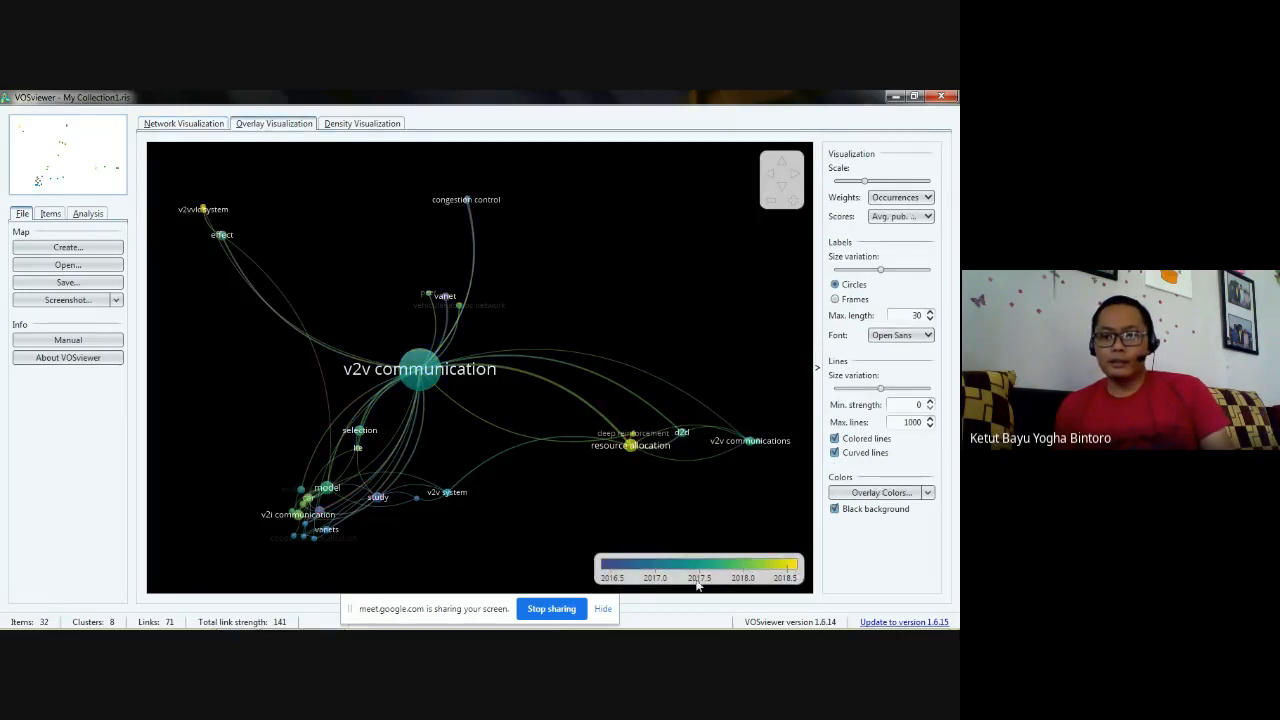
{"action": "left_click", "coordinate": [785, 566]}
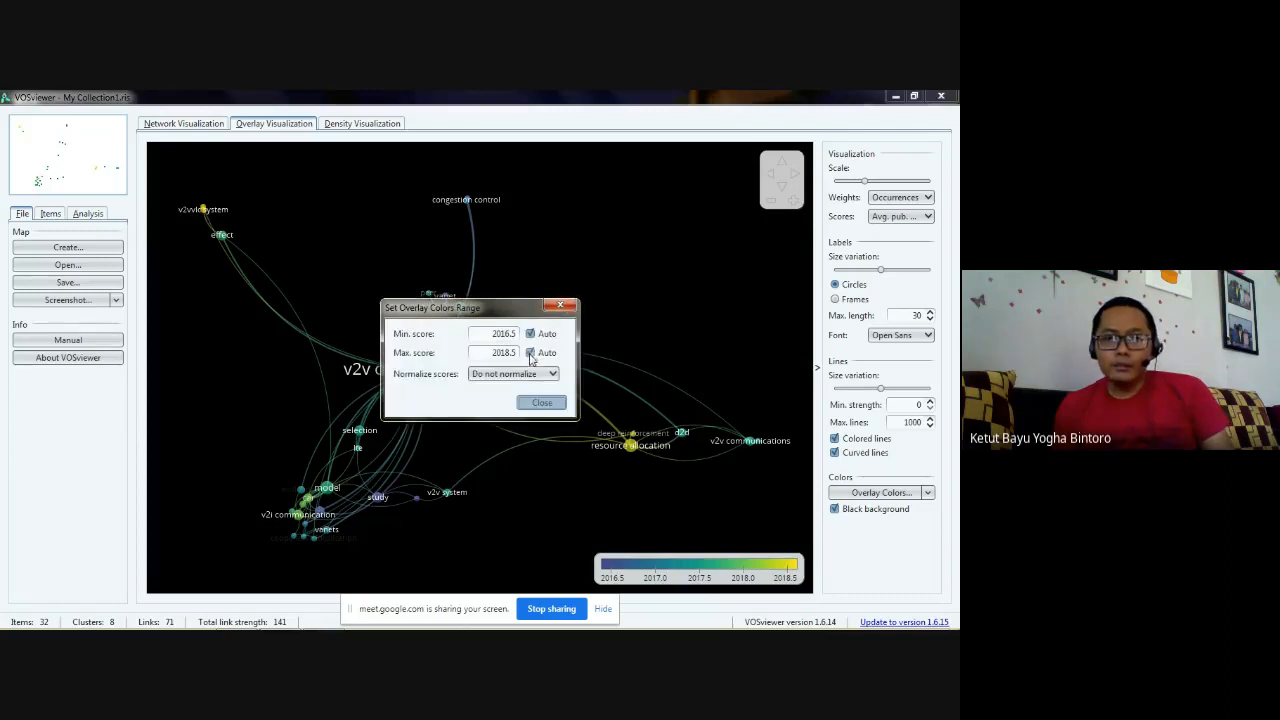
{"action": "left_click", "coordinate": [562, 305]}
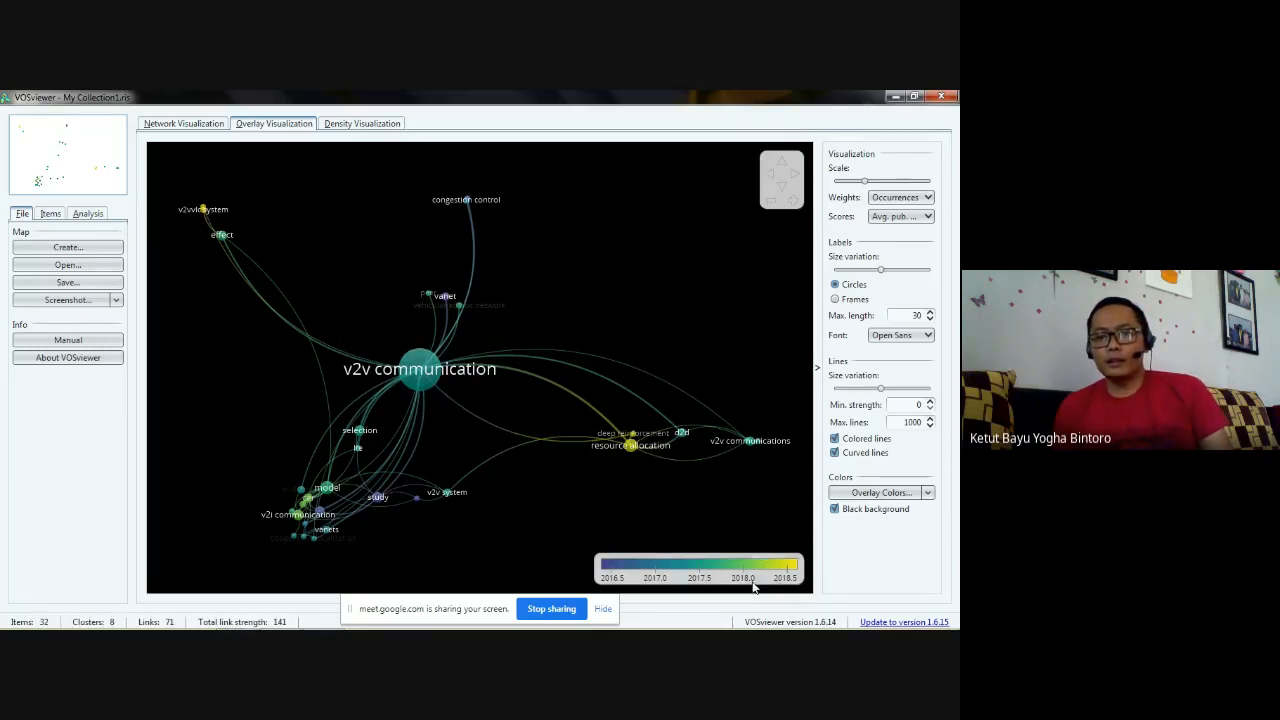
- Set the maximum score of the overlay colors range to 2020
{"action": "mouse_move", "coordinate": [420, 383]}
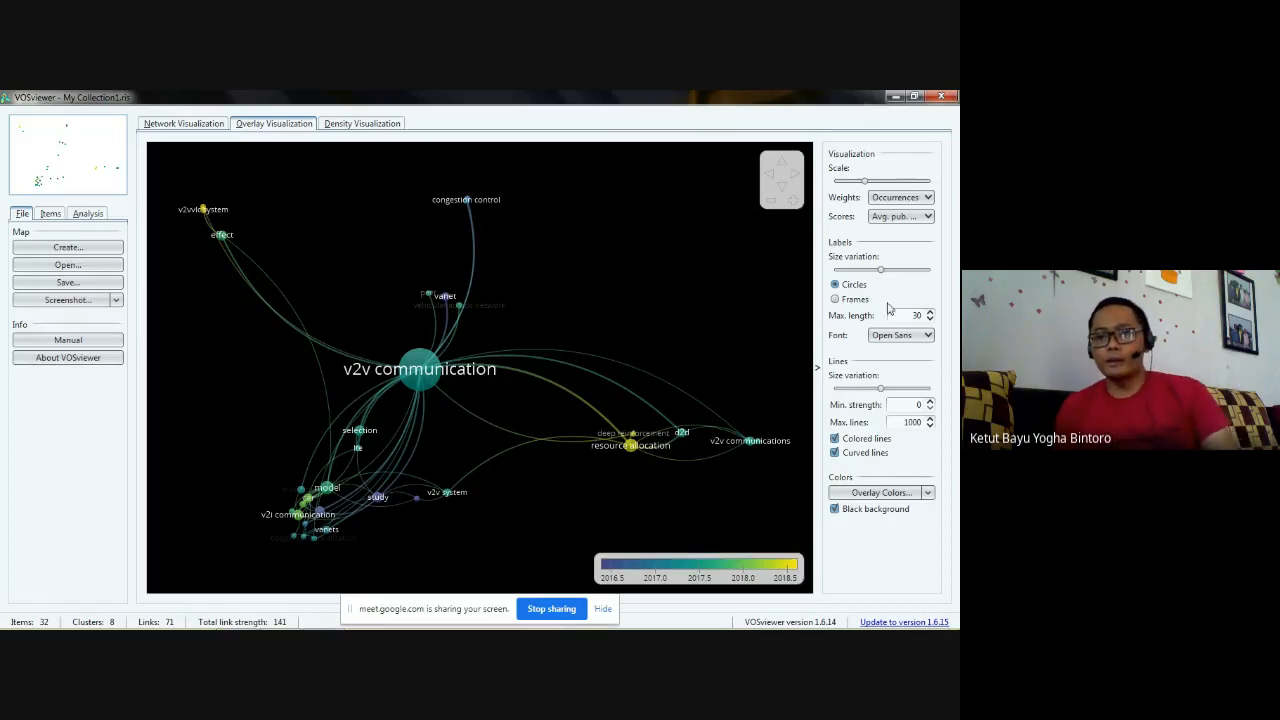
{"action": "left_click", "coordinate": [790, 568]}
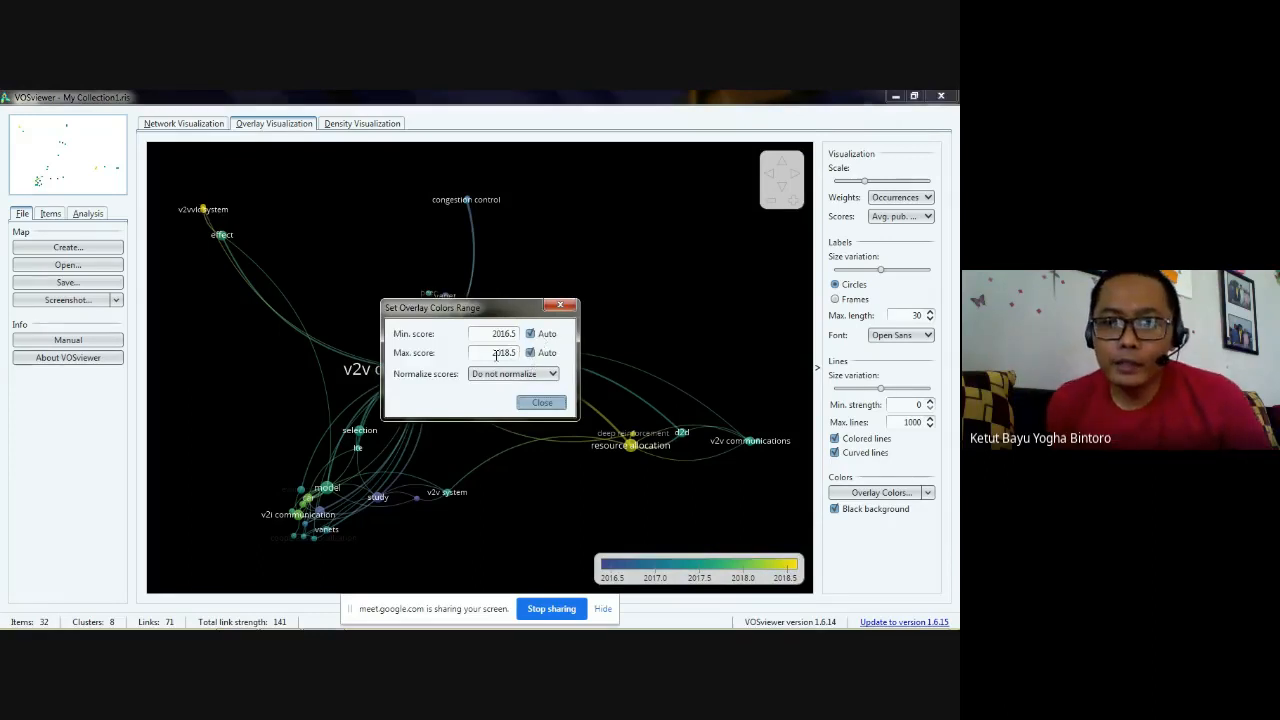
{"action": "left_click_drag", "start_coordinate": [490, 356], "coordinate": [556, 355]}
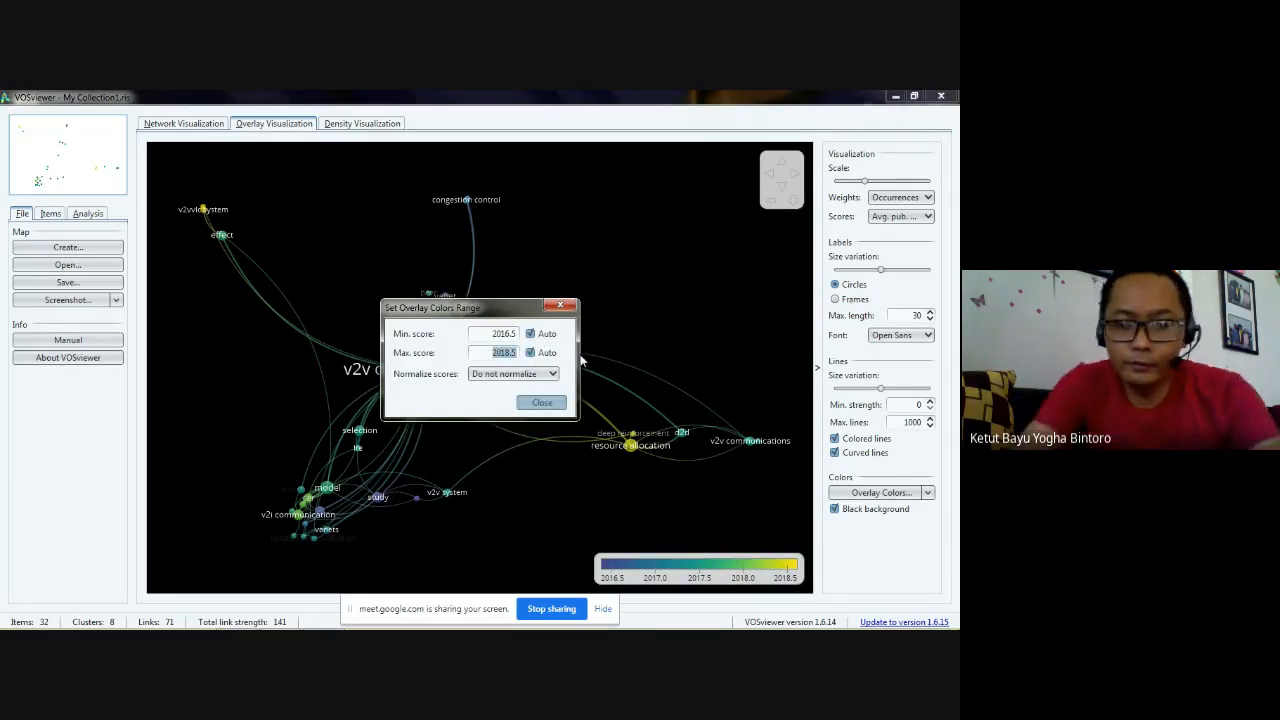
{"action": "type", "text": "2020"}
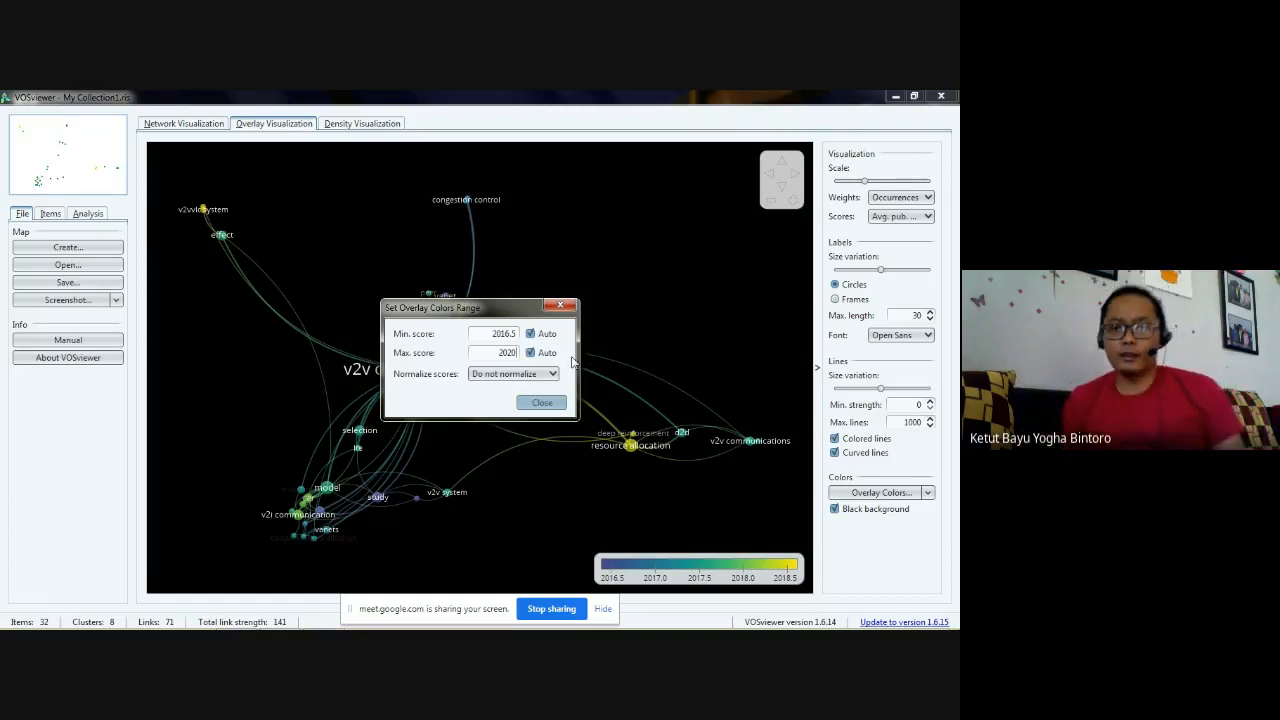
{"action": "left_click", "coordinate": [541, 404]}
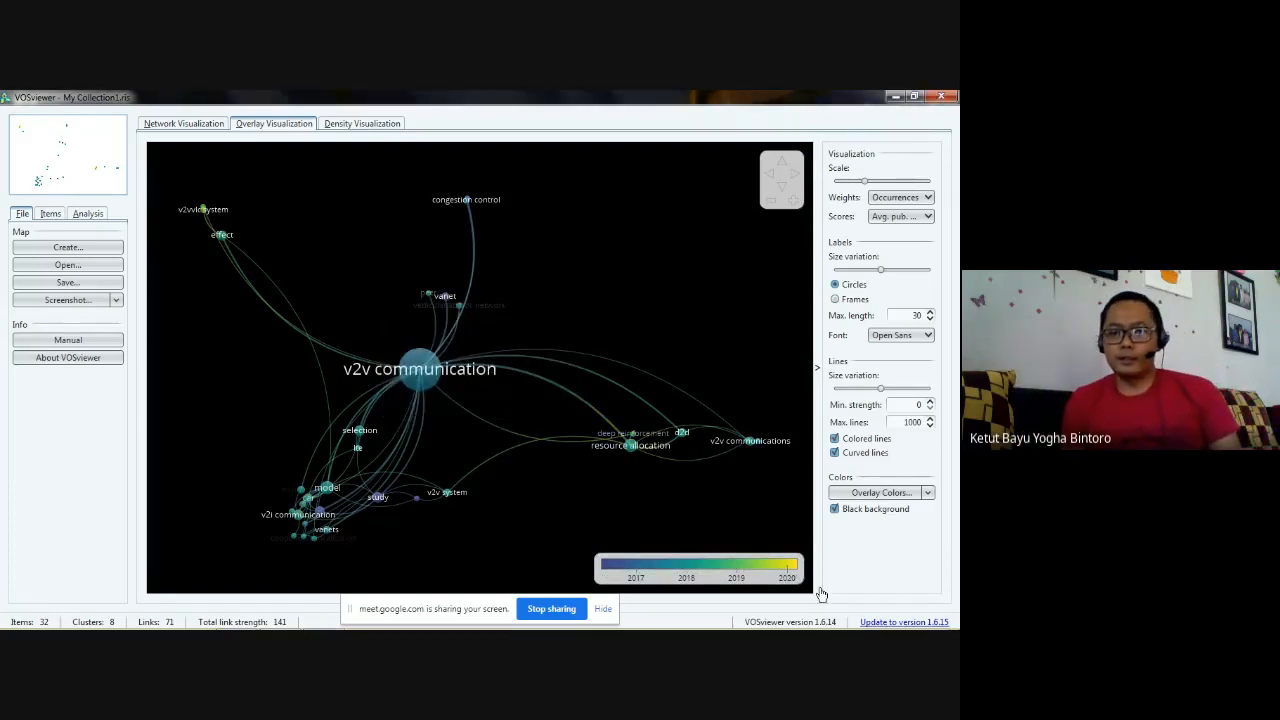
{"action": "left_click", "coordinate": [792, 570]}
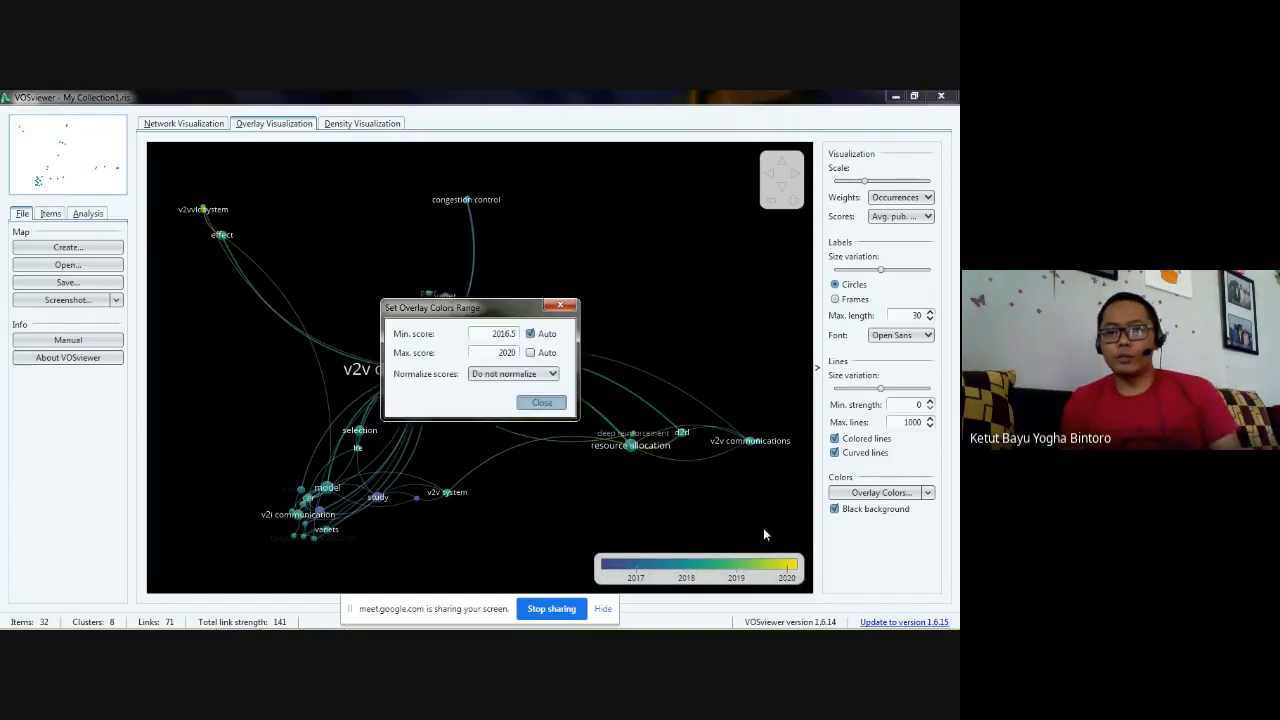
{"action": "left_click", "coordinate": [541, 404]}
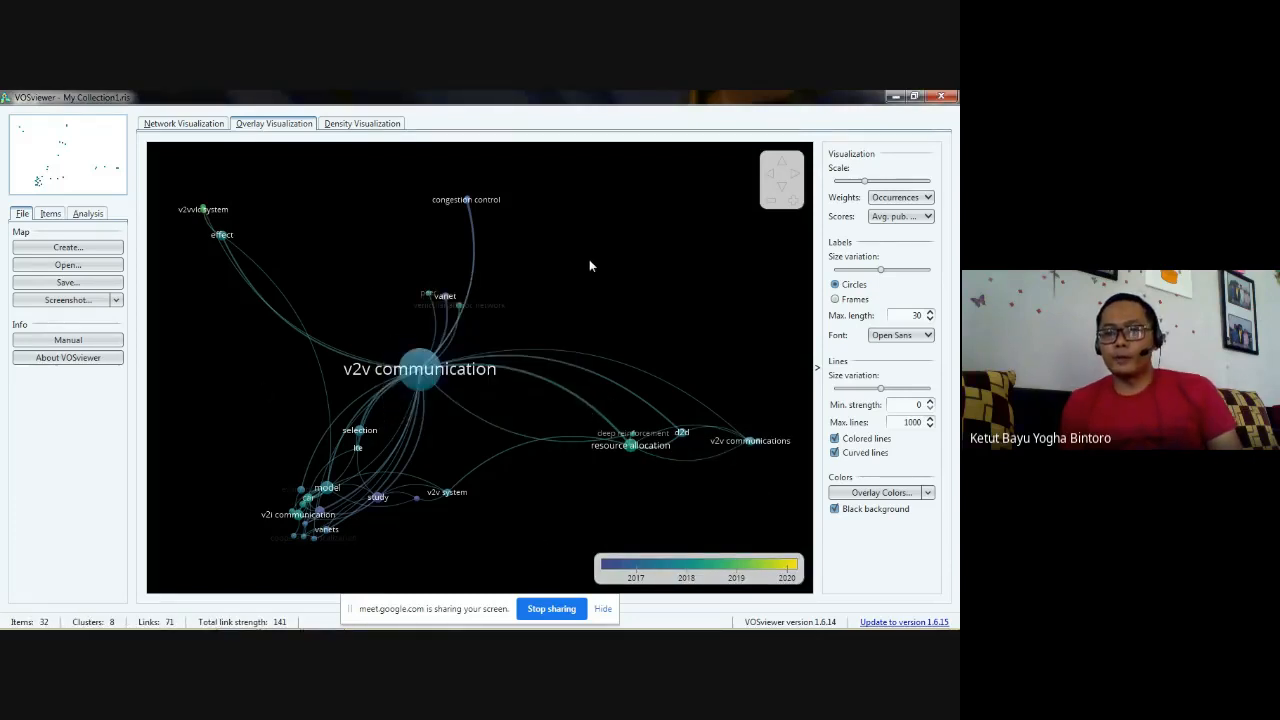
- Try the overlay map without the black background and with framed labels, restoring the black background and circles
{"action": "left_click", "coordinate": [877, 510]}
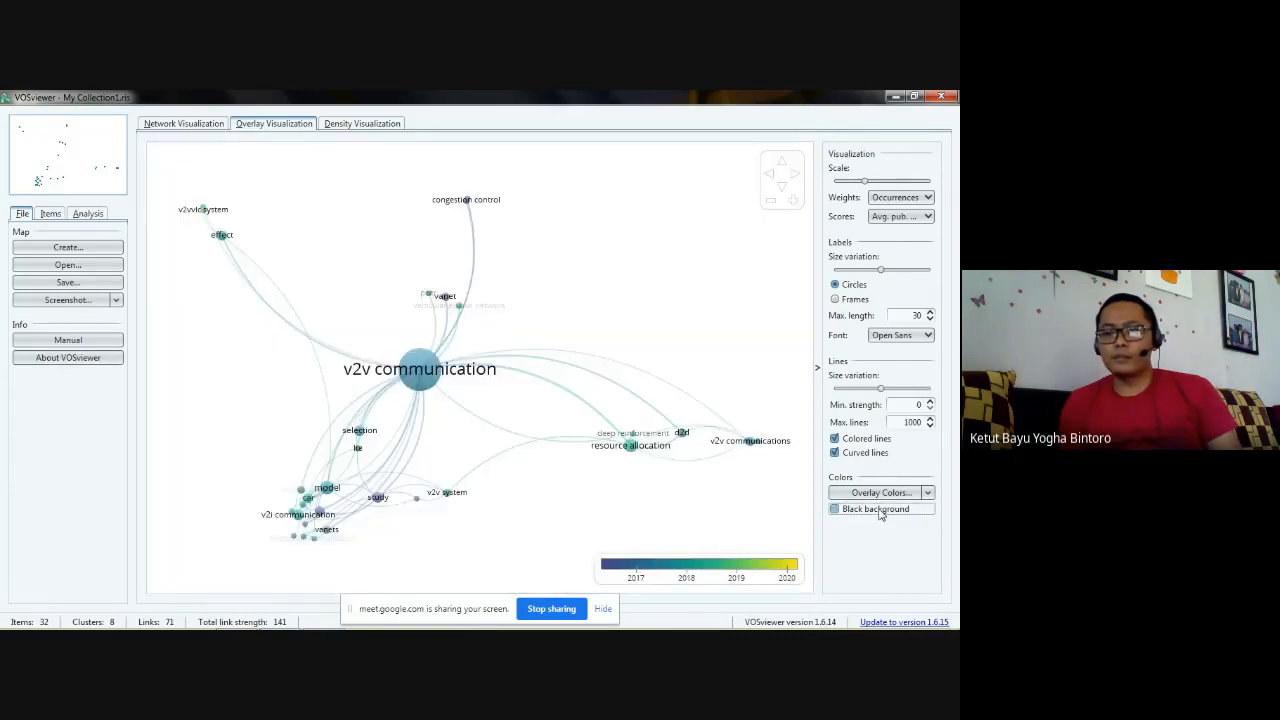
{"action": "left_click", "coordinate": [878, 511]}
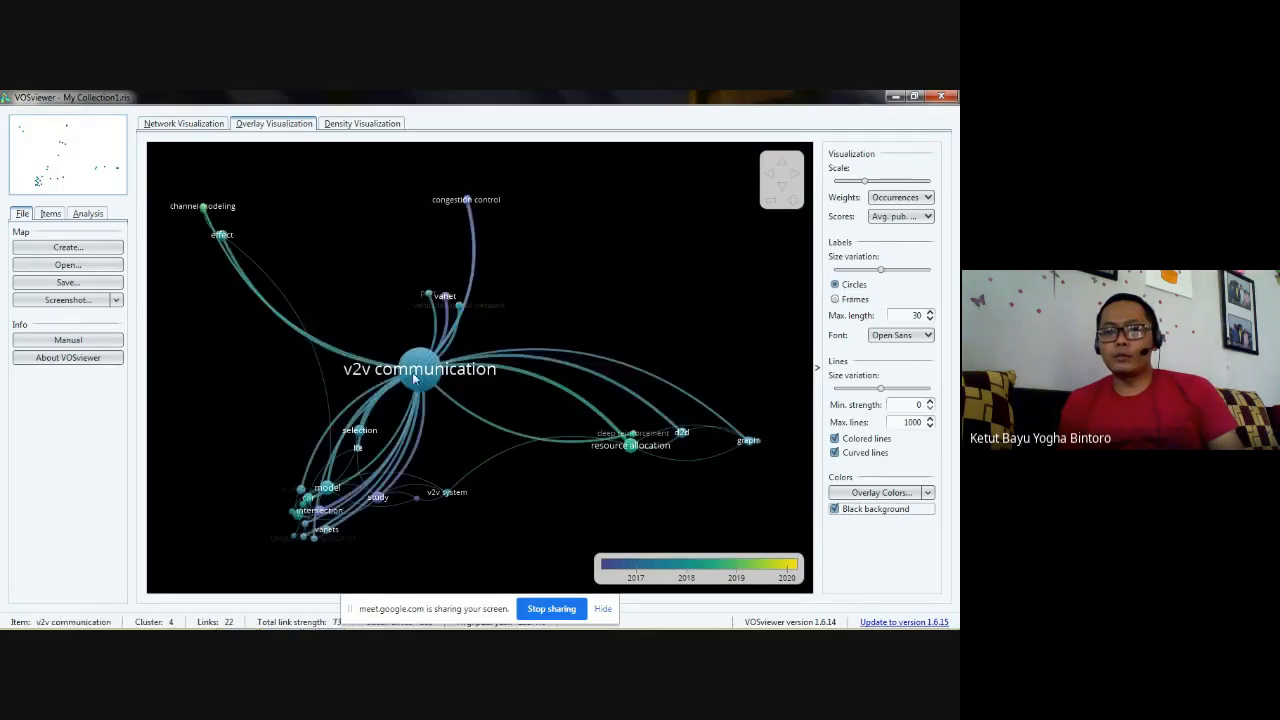
{"action": "left_click", "coordinate": [855, 301]}
{"action": "left_click", "coordinate": [836, 284]}
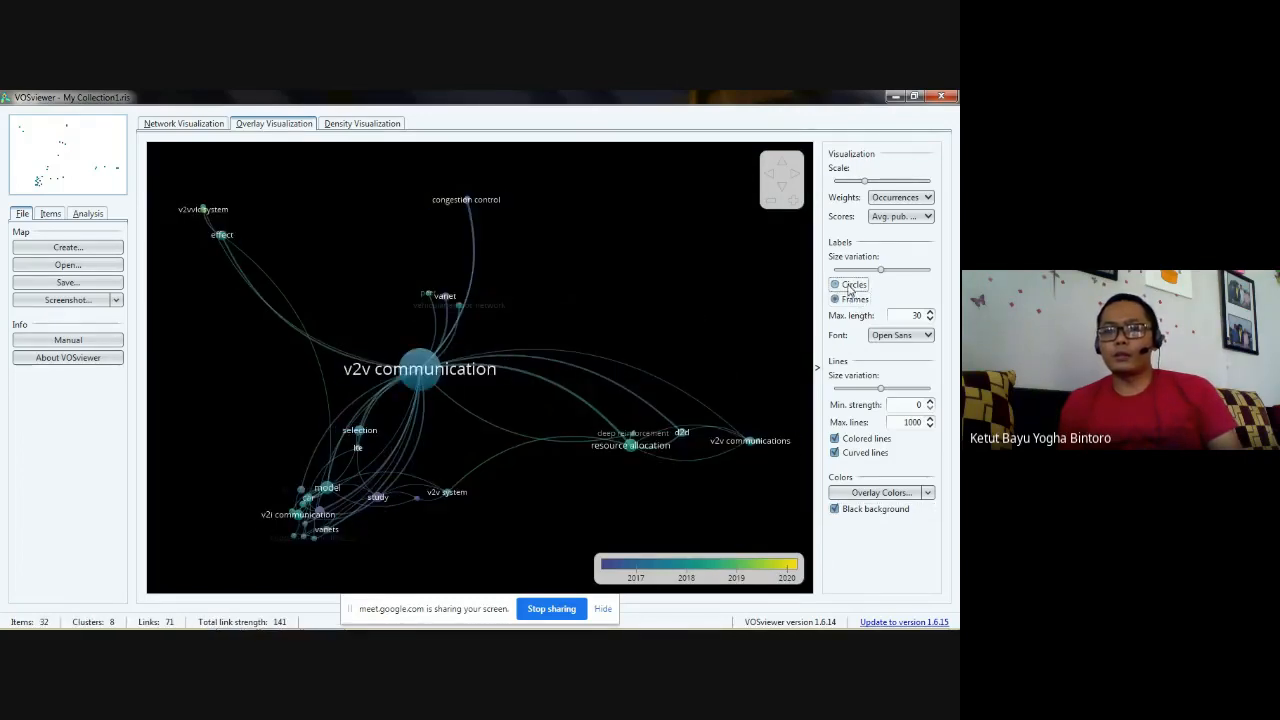
- Slightly increase the label size variation and enlarge the visualization scale, keeping Occurrences as the weights
{"action": "mouse_move", "coordinate": [880, 277]}
{"action": "left_mouse_down"}
{"action": "mouse_move", "coordinate": [853, 273]}
{"action": "mouse_move", "coordinate": [907, 273]}
{"action": "mouse_move", "coordinate": [887, 274]}
{"action": "left_mouse_up"}
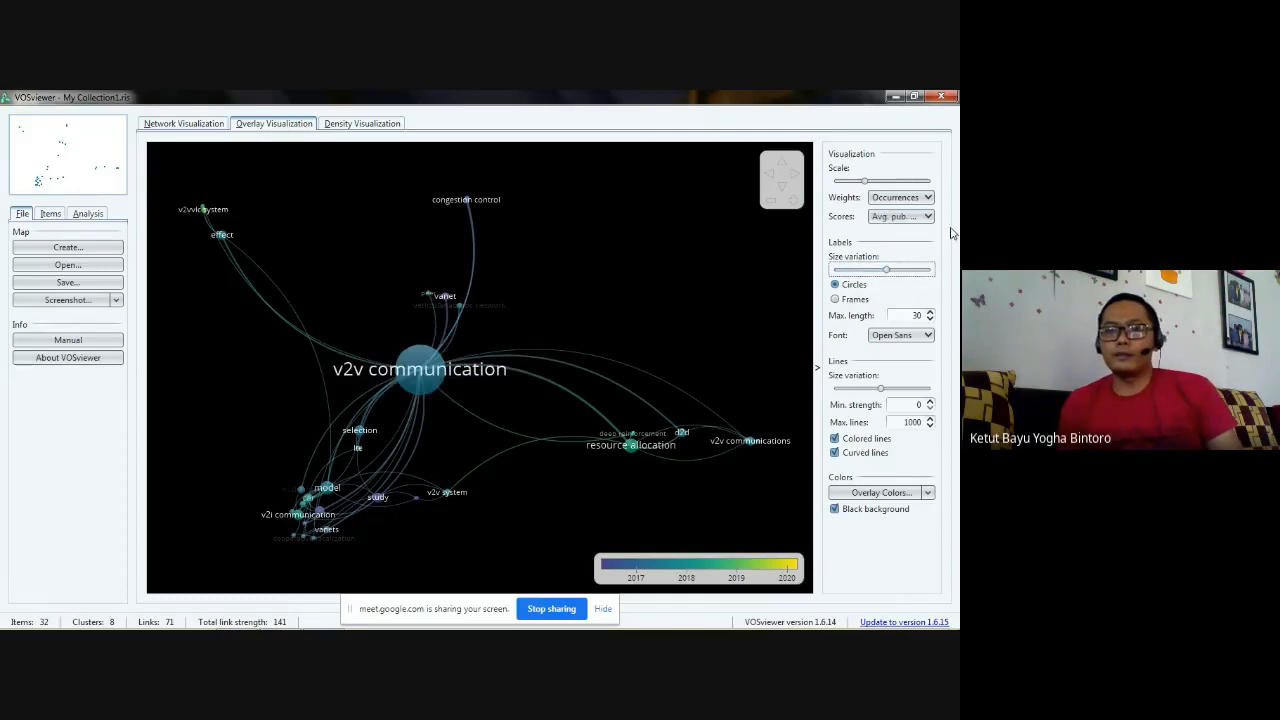
{"action": "mouse_move", "coordinate": [866, 183]}
{"action": "left_click_drag", "start_coordinate": [865, 182], "coordinate": [899, 183]}
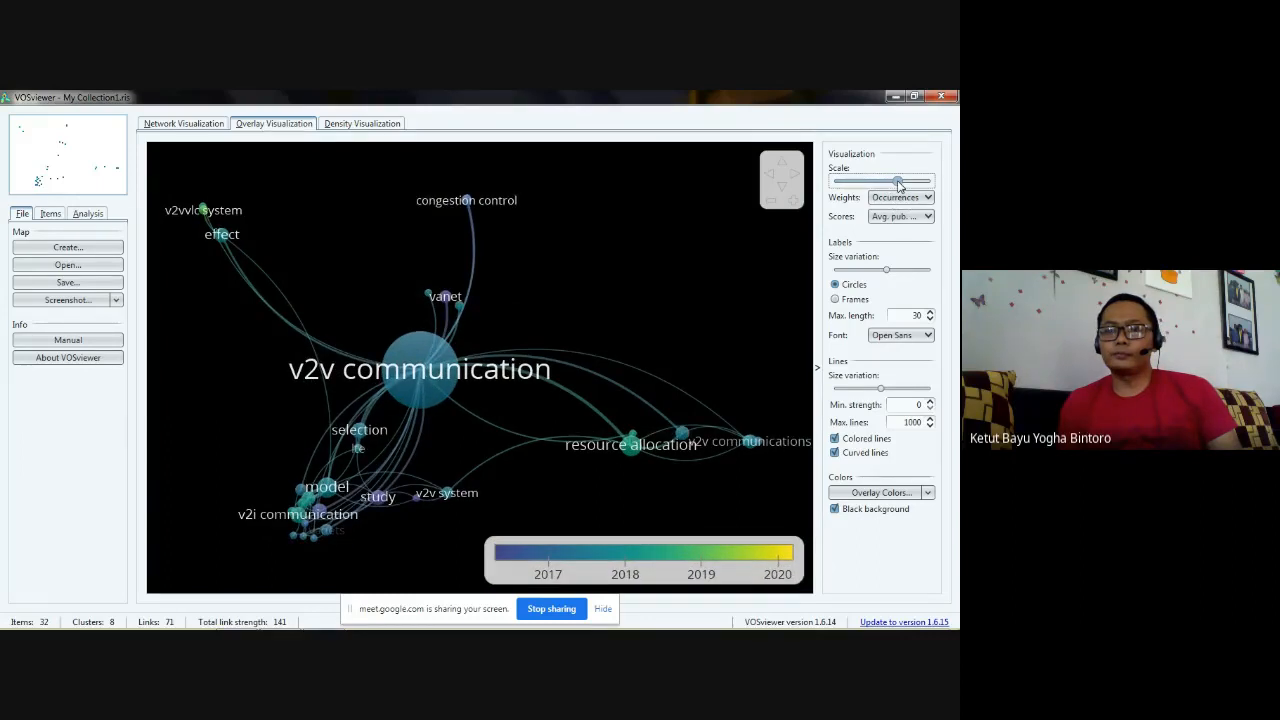
{"action": "left_click", "coordinate": [929, 199]}
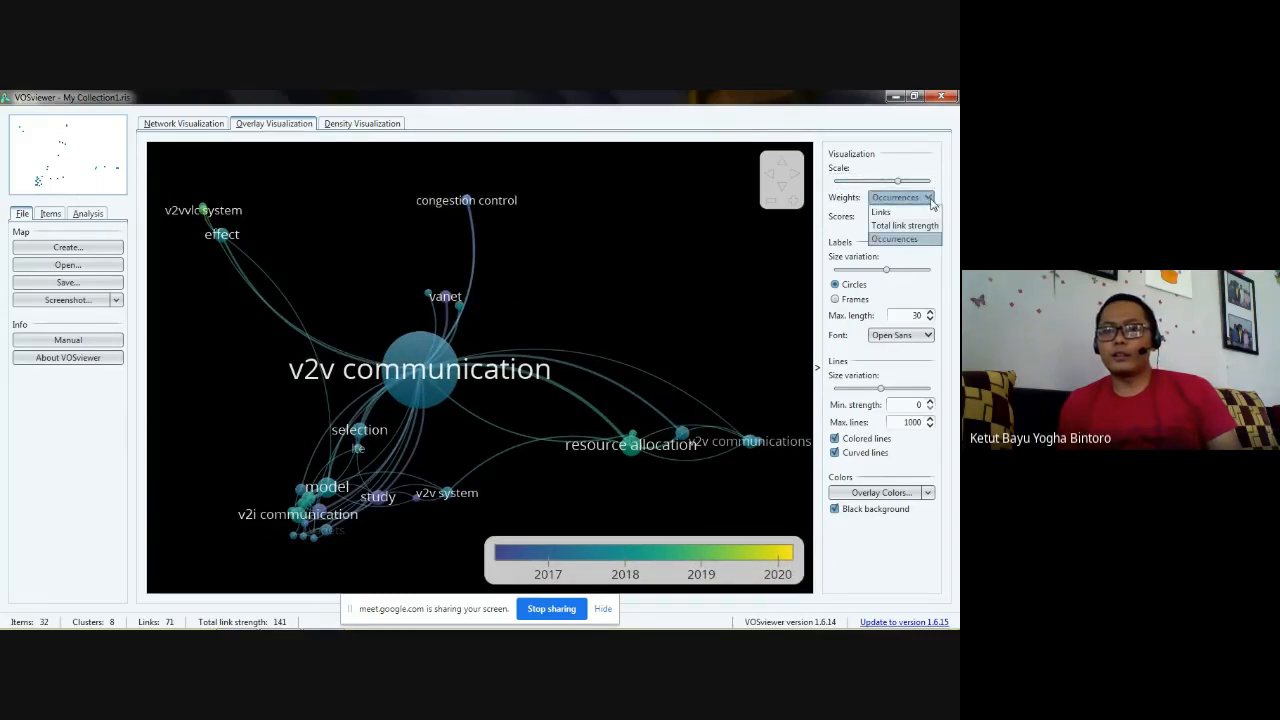
{"action": "left_click", "coordinate": [930, 200]}
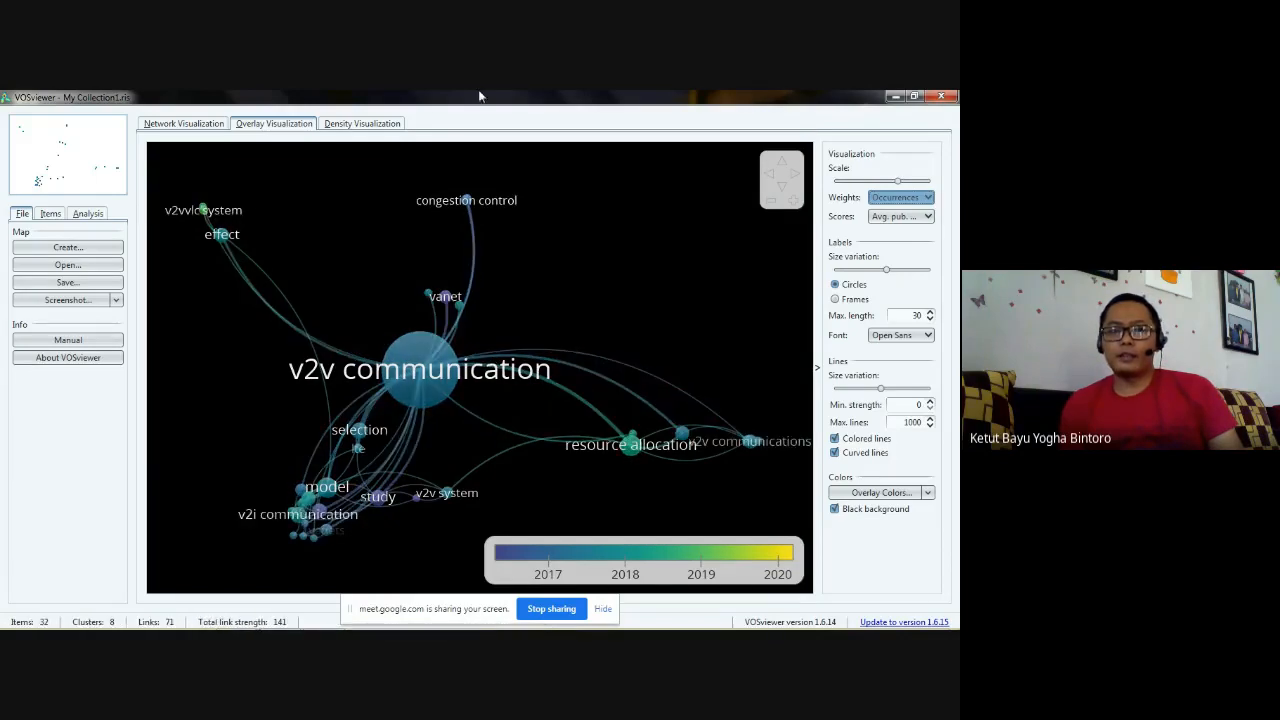
- View the density visualization of the terms and return to the network visualization
{"action": "left_click", "coordinate": [369, 123]}
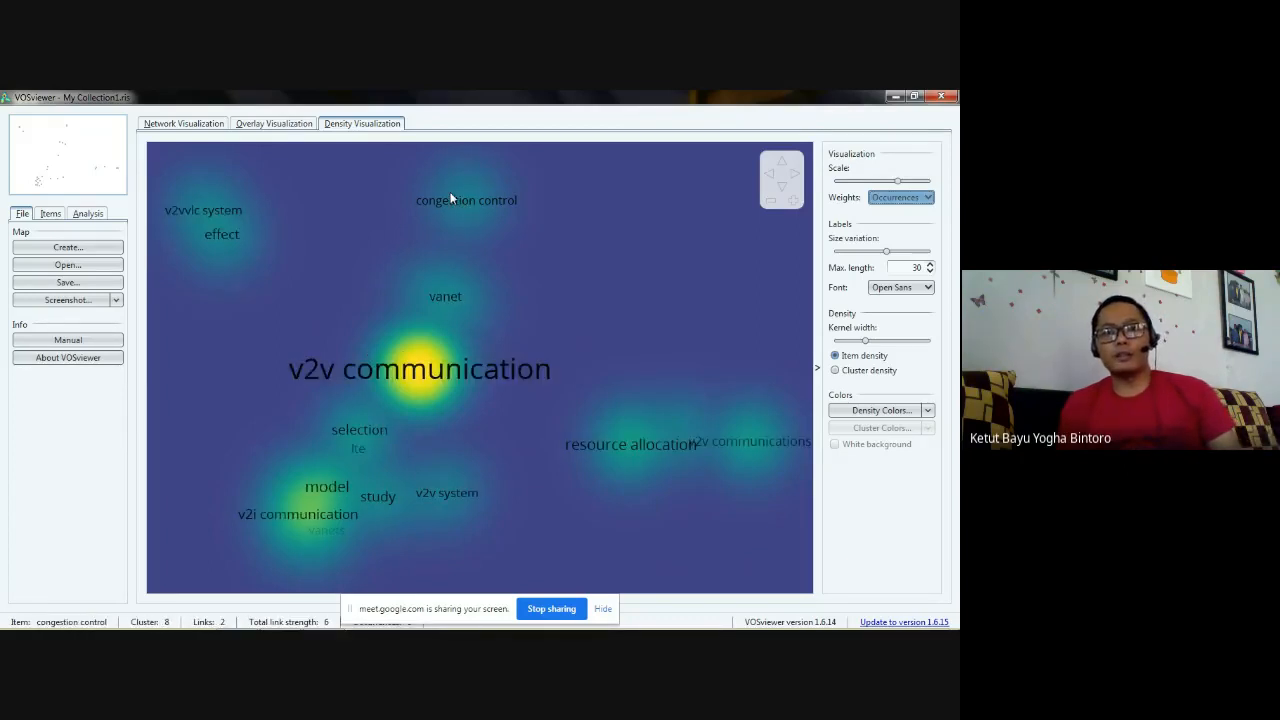
{"action": "left_click", "coordinate": [202, 122]}
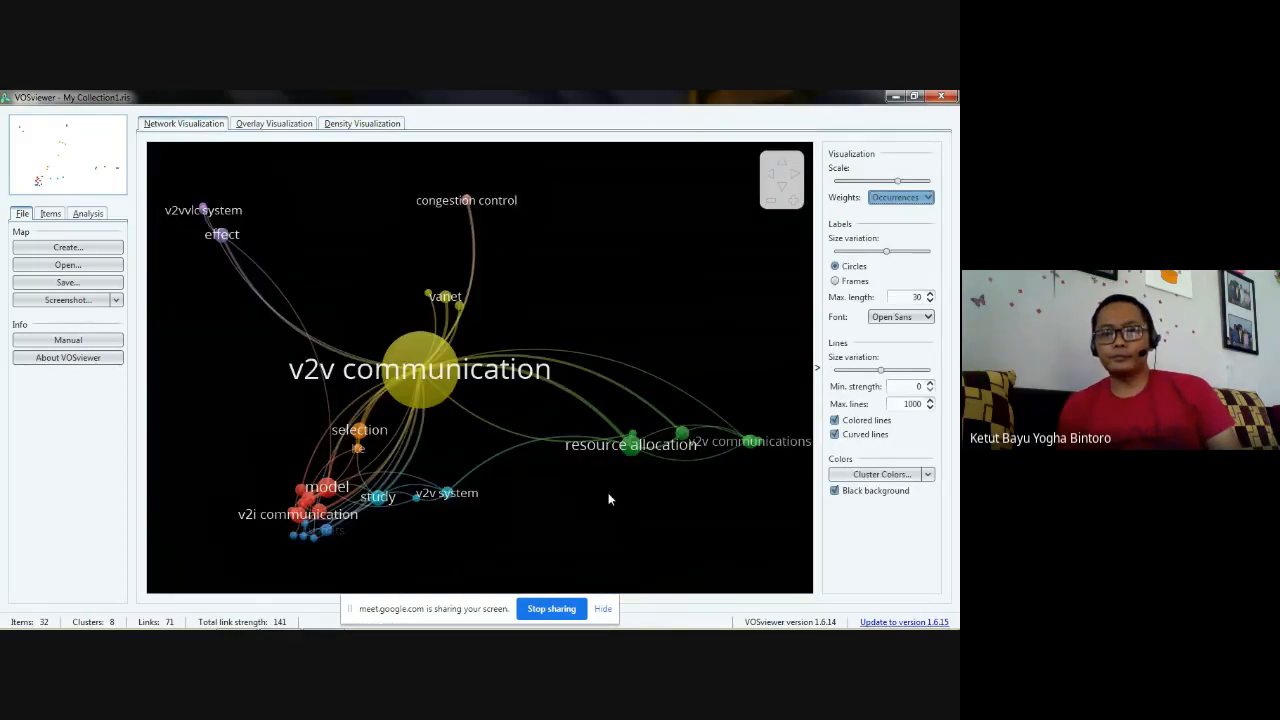
{"action": "scroll", "coordinate": [610, 499], "scroll_direction": "up", "scroll_amount": 1}
{"action": "scroll", "coordinate": [608, 498], "scroll_direction": "down", "scroll_amount": 1}
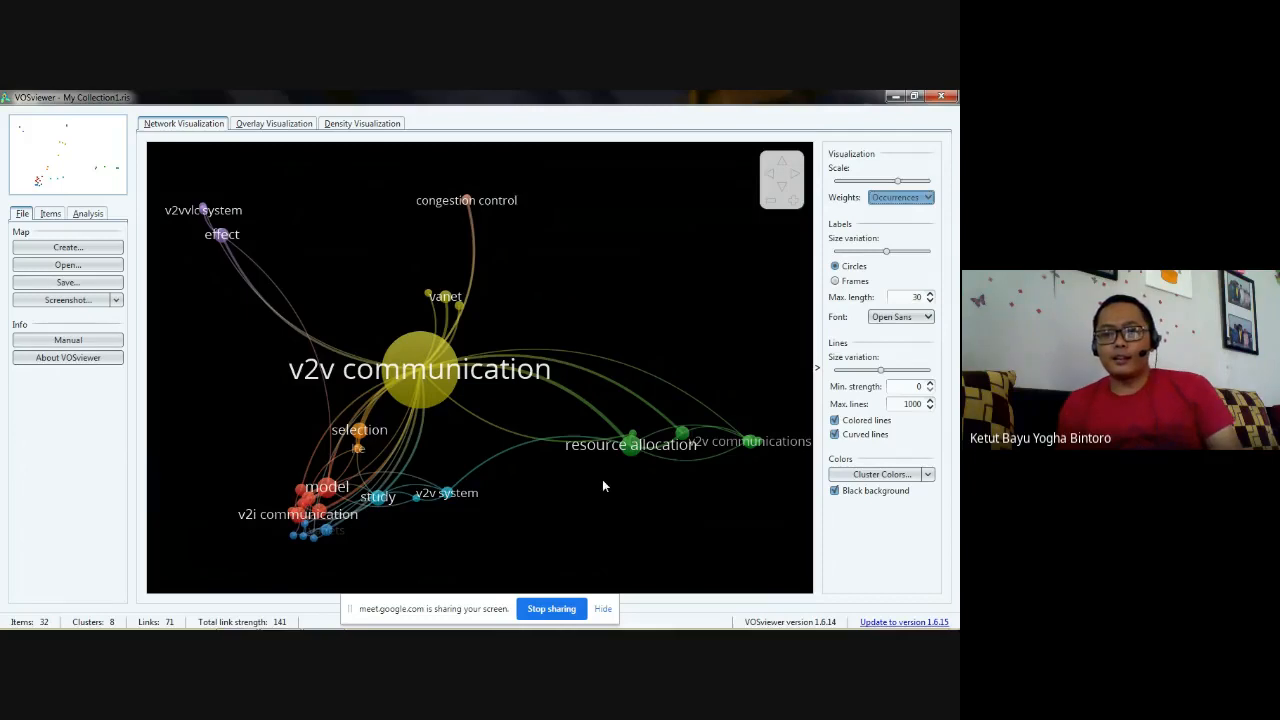
- Examine the items grouped by cluster, including modeling and deep reinforcement in Cluster 2, and look at the analysis settings
{"action": "left_click", "coordinate": [52, 215]}
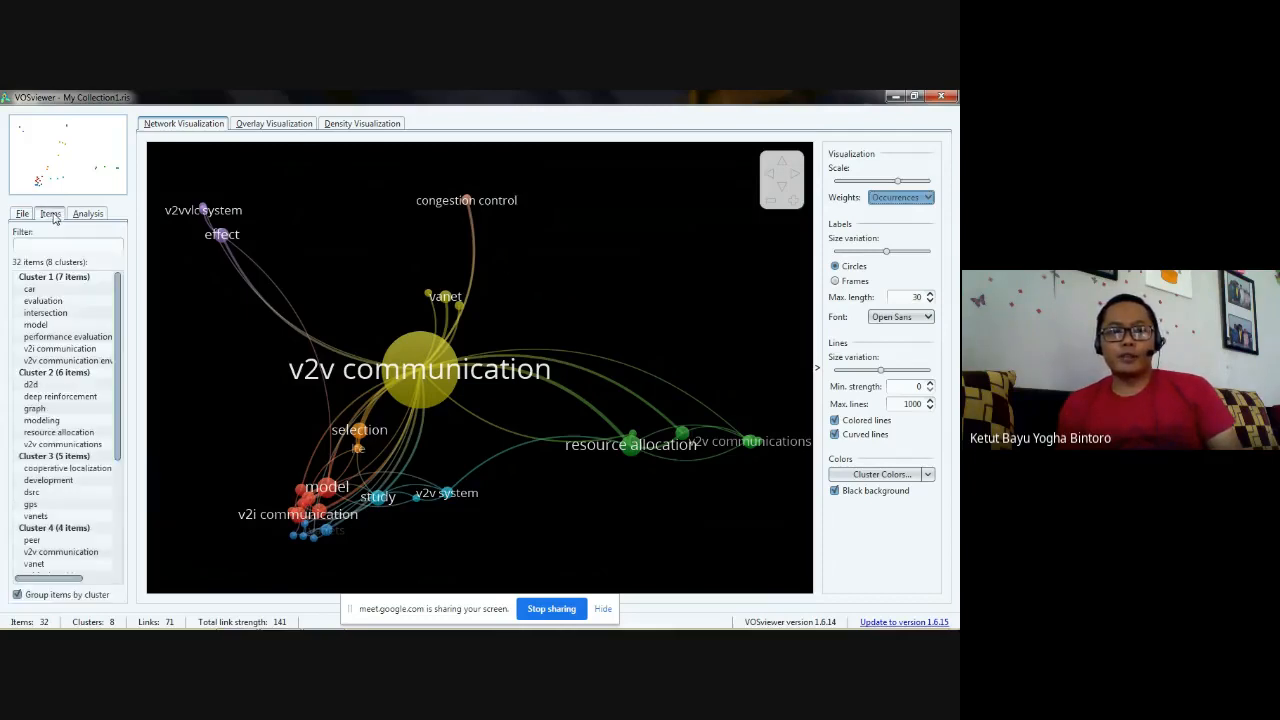
{"action": "left_click", "coordinate": [33, 280]}
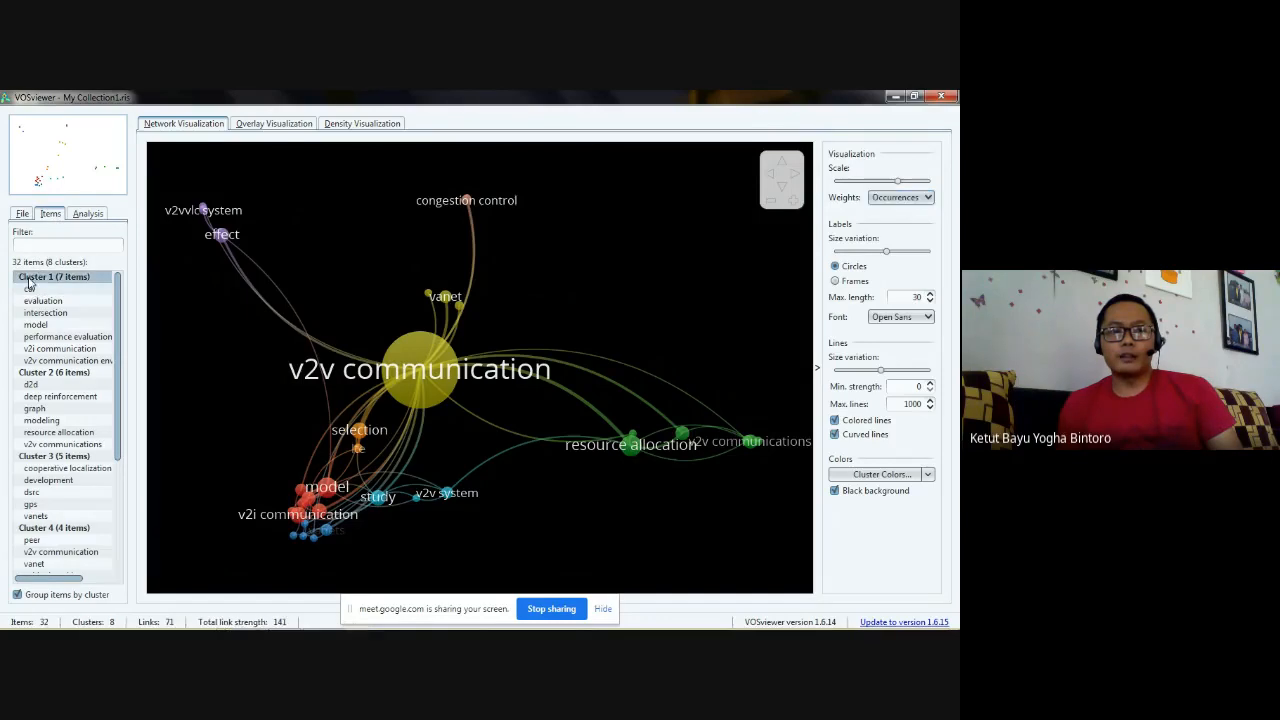
{"action": "left_click", "coordinate": [37, 373]}
{"action": "left_click", "coordinate": [42, 421]}
{"action": "left_click", "coordinate": [41, 397]}
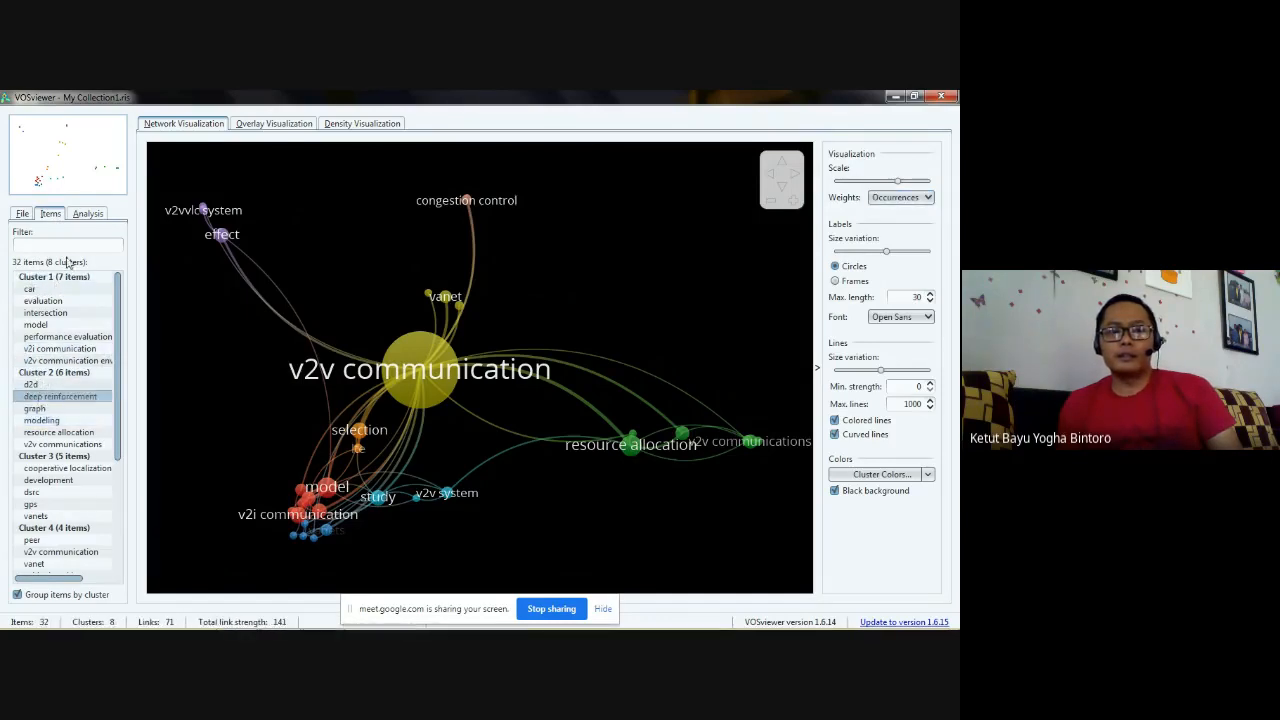
{"action": "left_click", "coordinate": [88, 215]}
{"action": "left_click", "coordinate": [22, 214]}
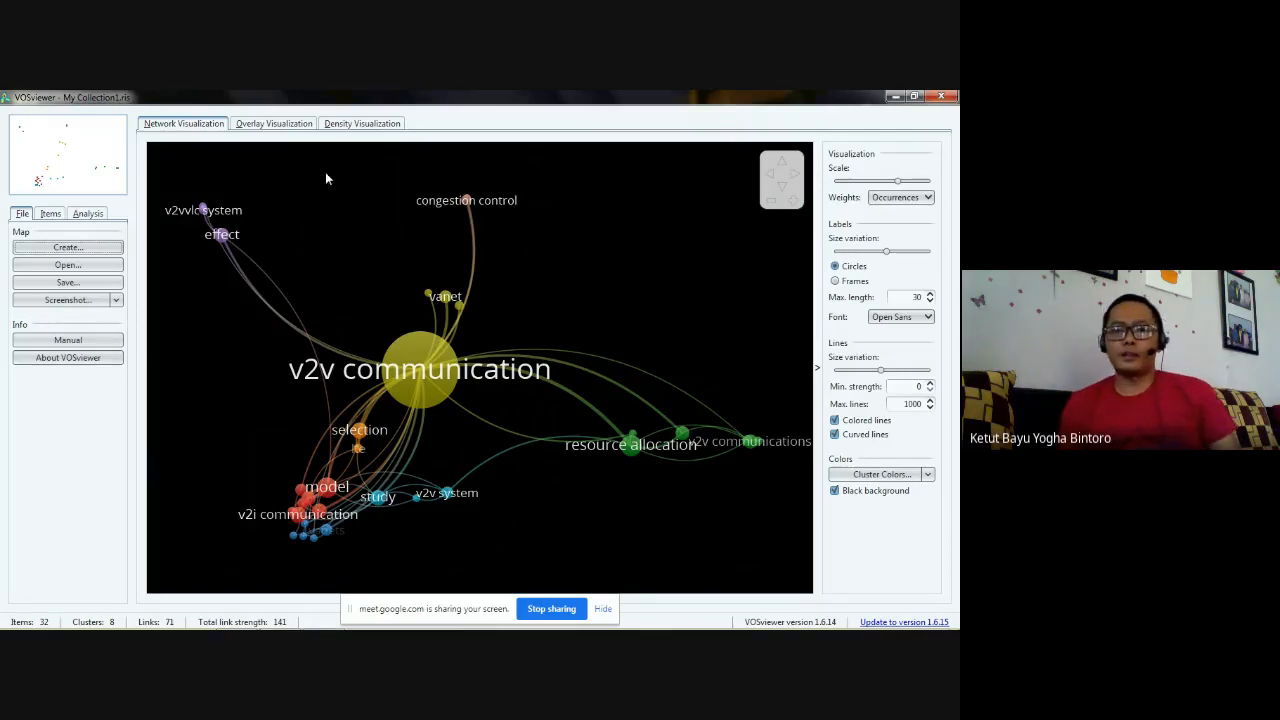
{"action": "left_click", "coordinate": [552, 609]}
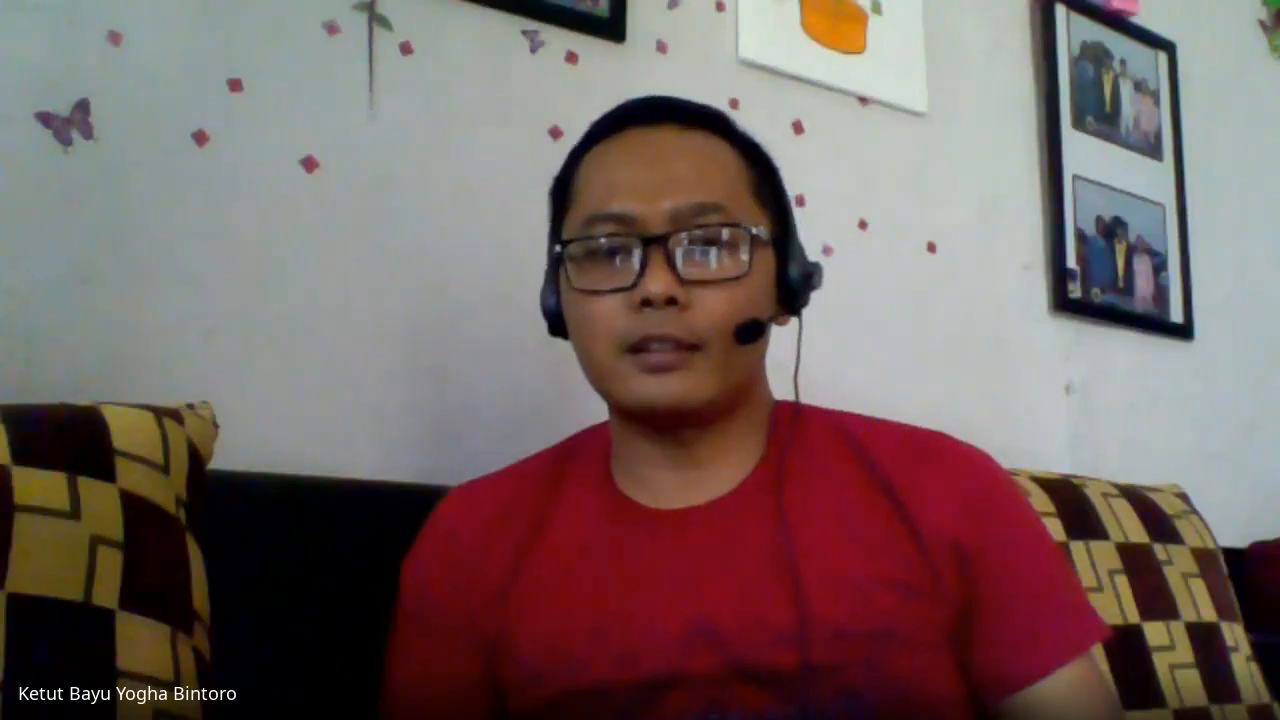